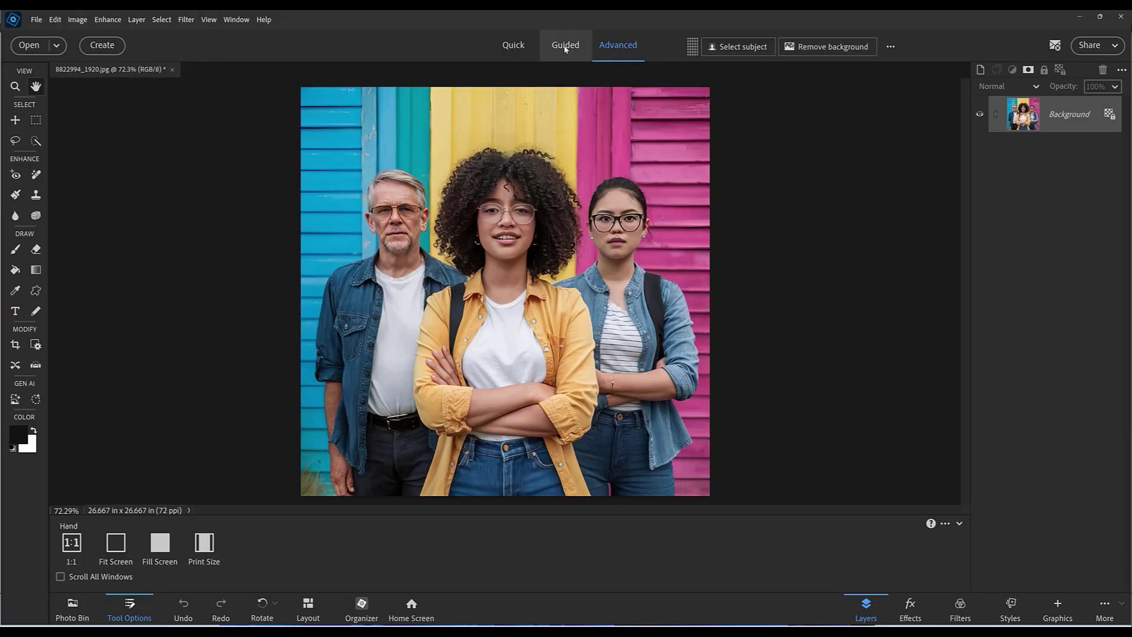
# Switch from the Advanced workspace to the Guided edit gallery, with the group photo open.
pyautogui.click(565, 48)
# Start Special Edits > Replace Background, auto-select the three people, and show the background presets.
pyautogui.click(613, 76)
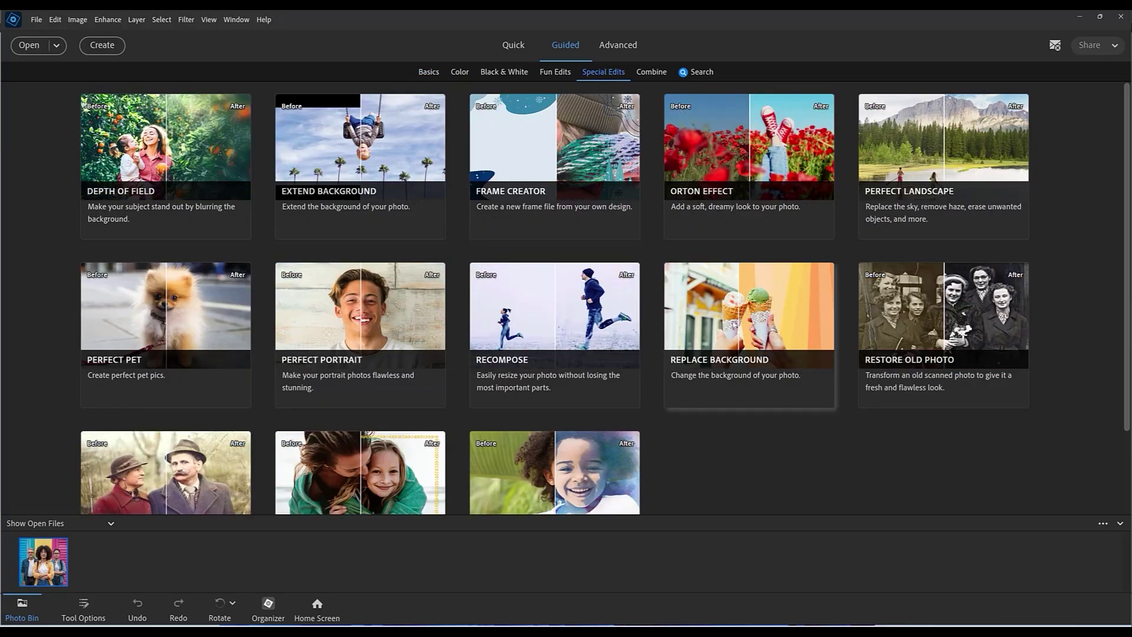
pyautogui.click(717, 322)
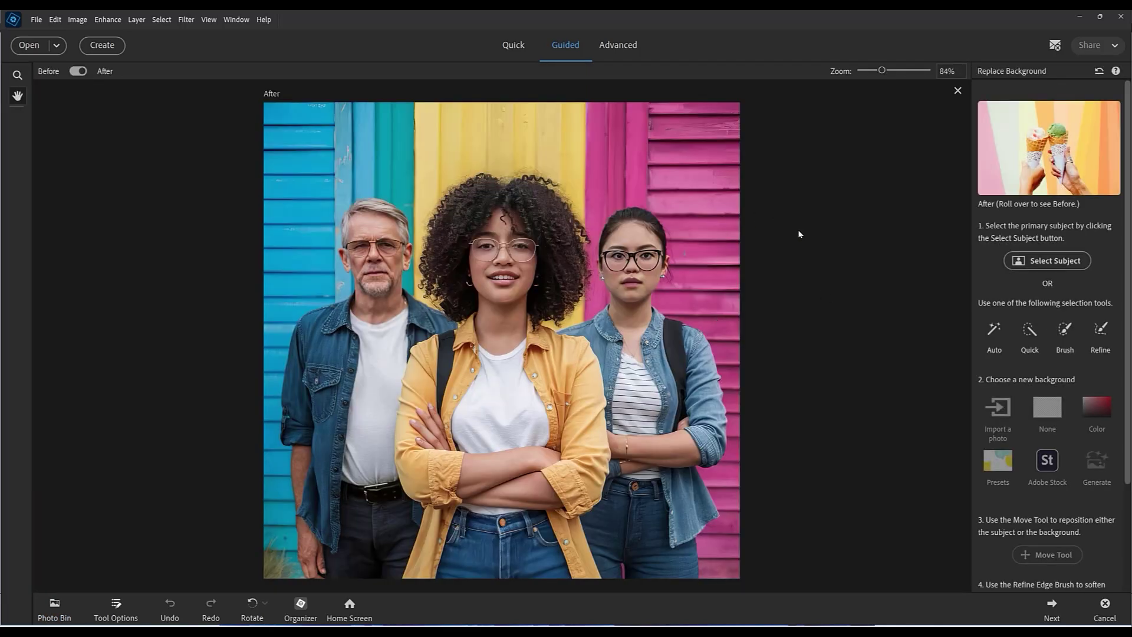
pyautogui.click(1056, 263)
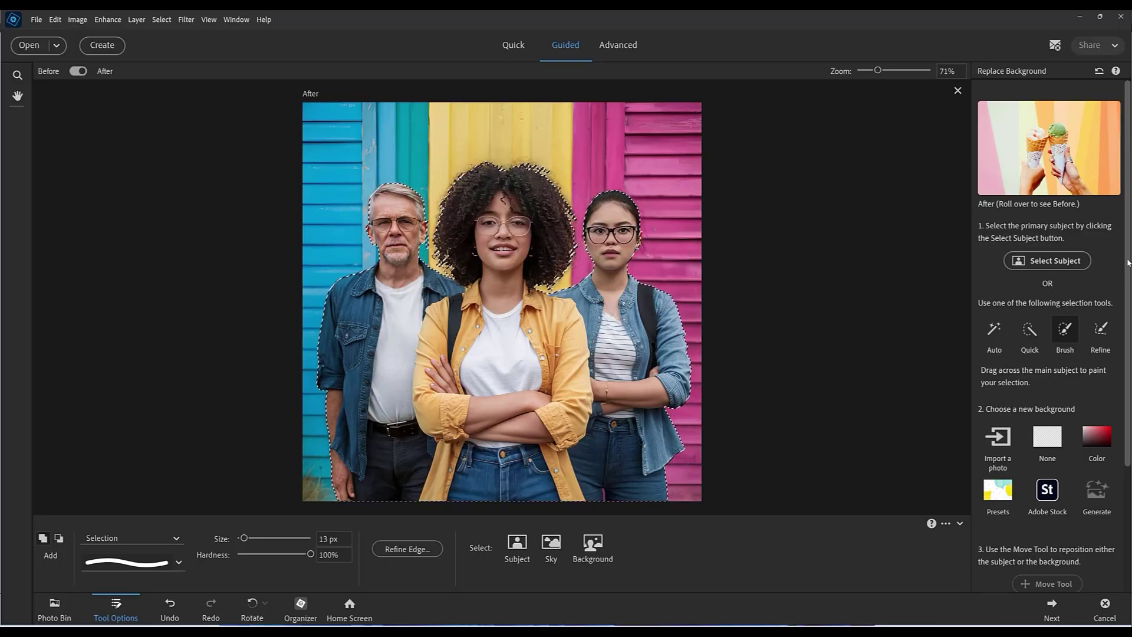
pyautogui.scroll(-2, 1129, 264)
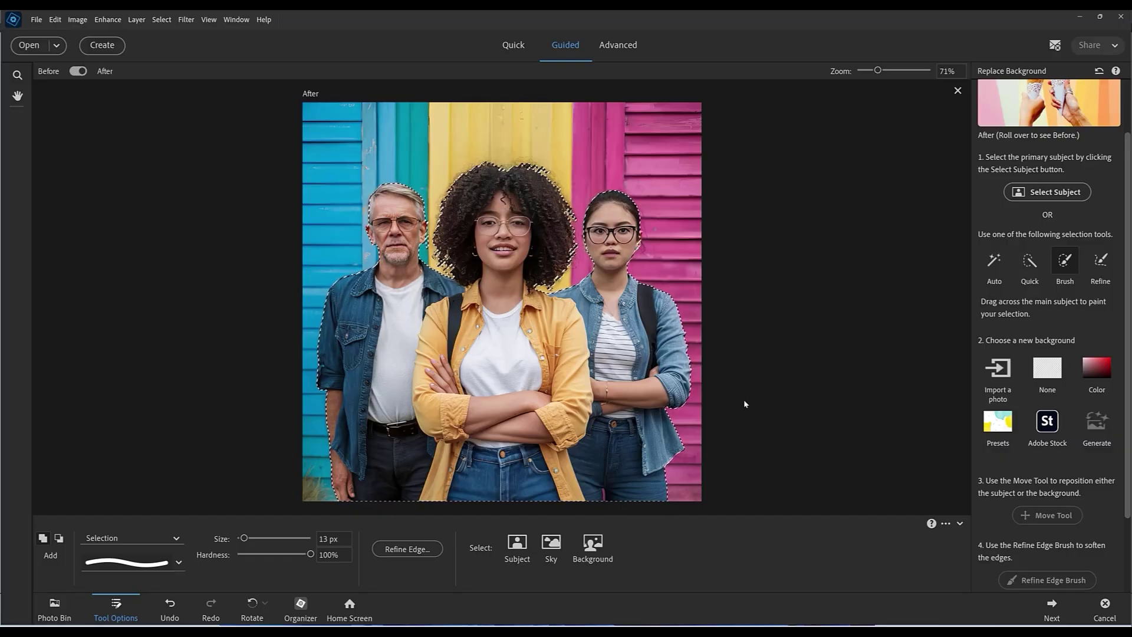
pyautogui.click(993, 423)
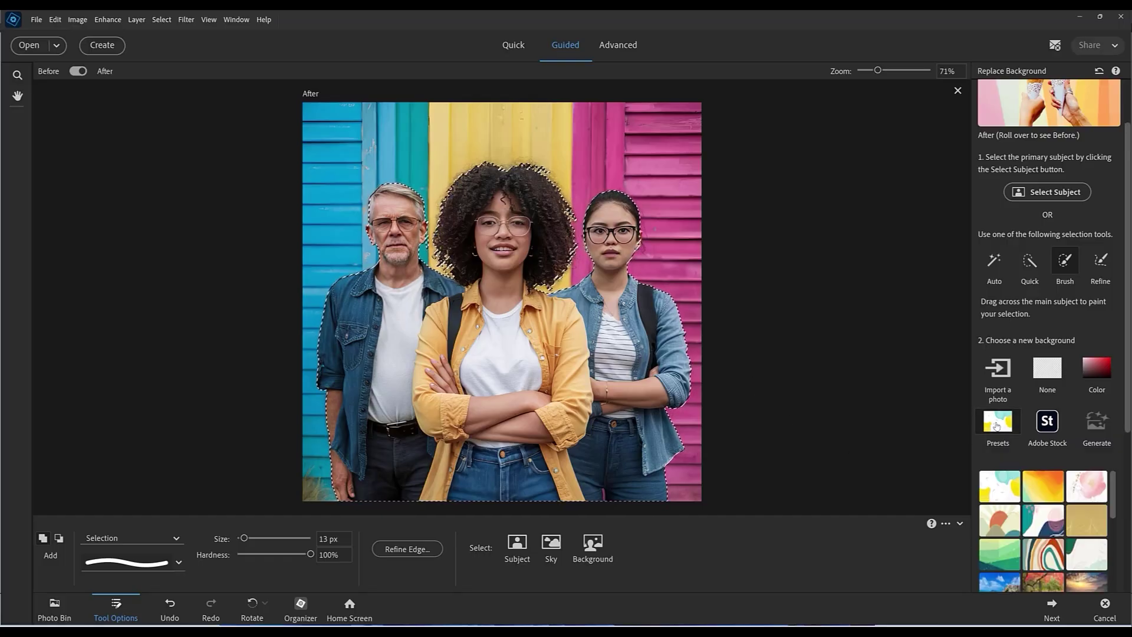
# Try the orange gradient and rainbow-wave presets, then set a solid red (d72121) background.
pyautogui.click(1039, 496)
pyautogui.click(1052, 527)
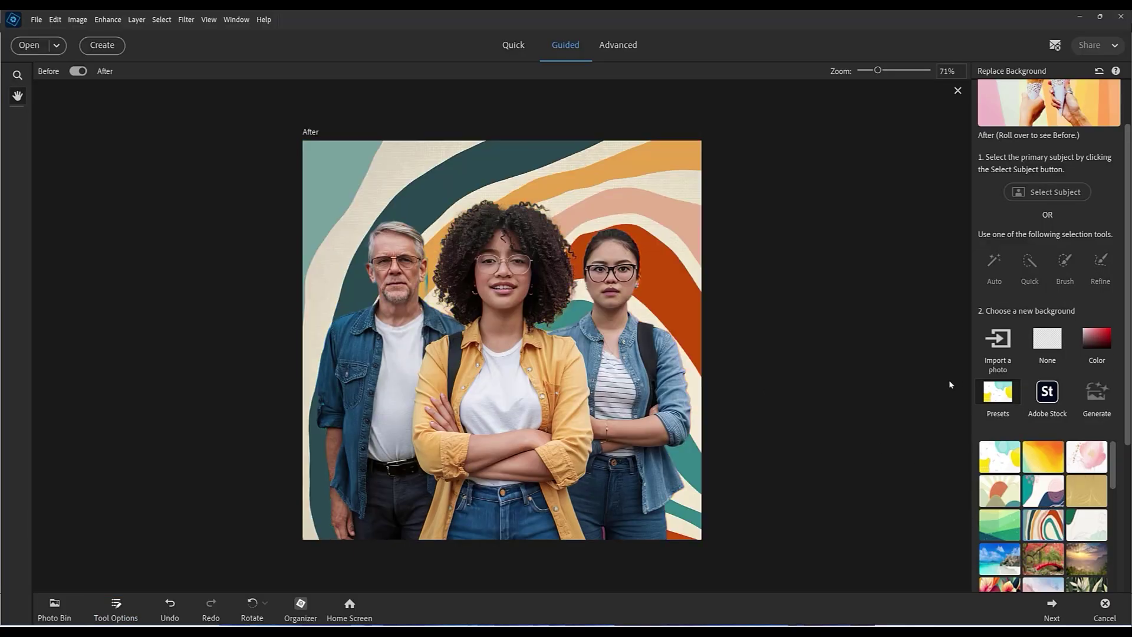
pyautogui.click(1110, 340)
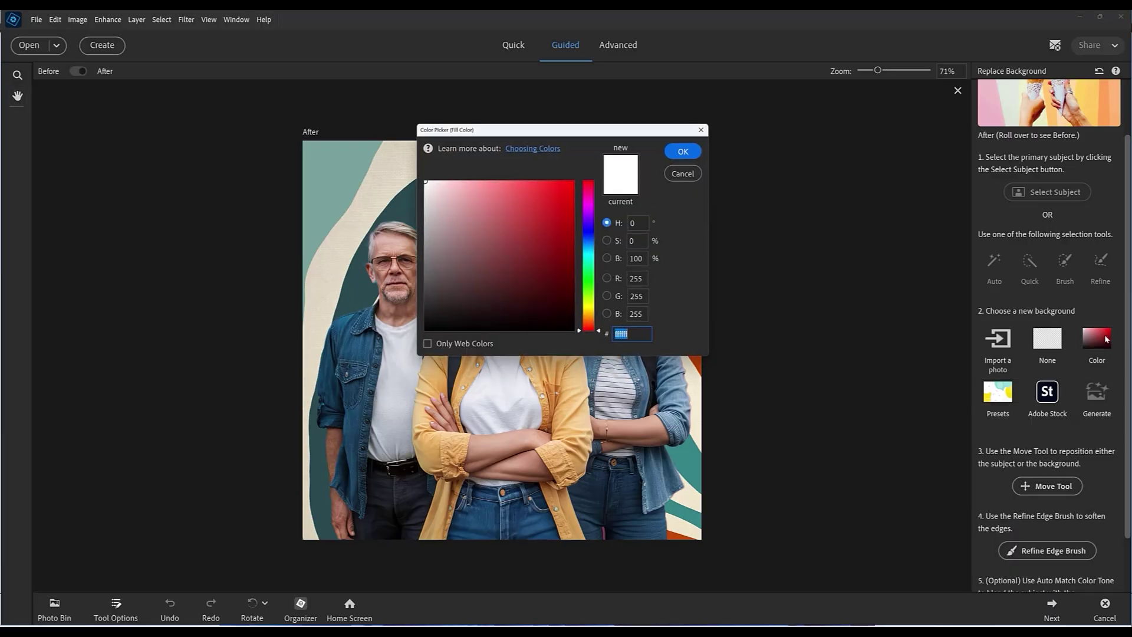
pyautogui.hotkey('ctrl', 'v')
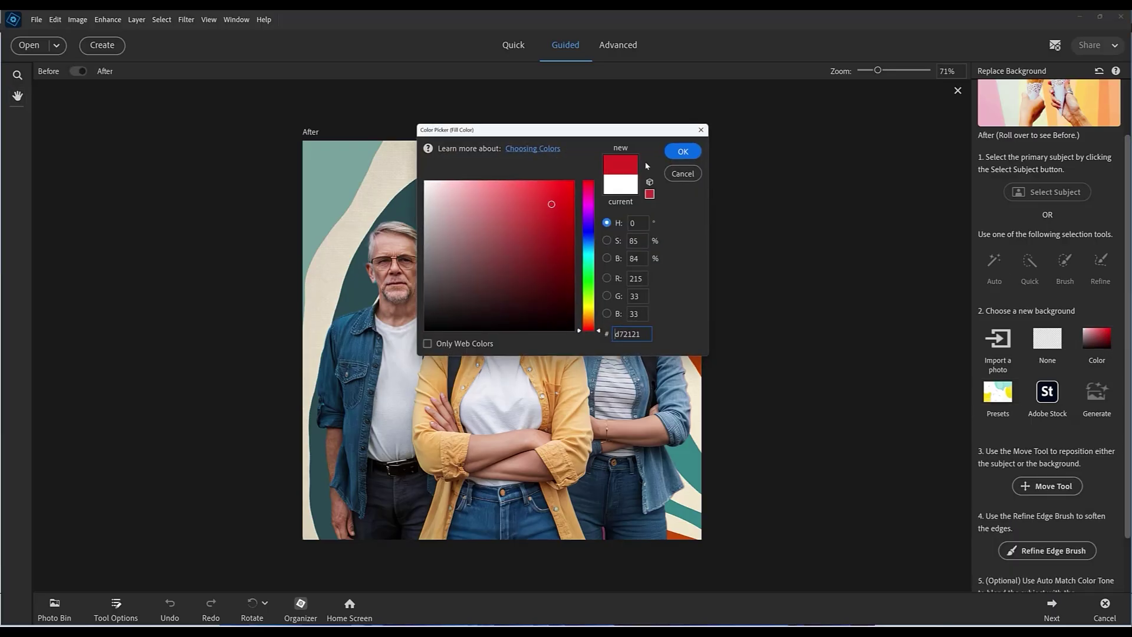
pyautogui.click(672, 156)
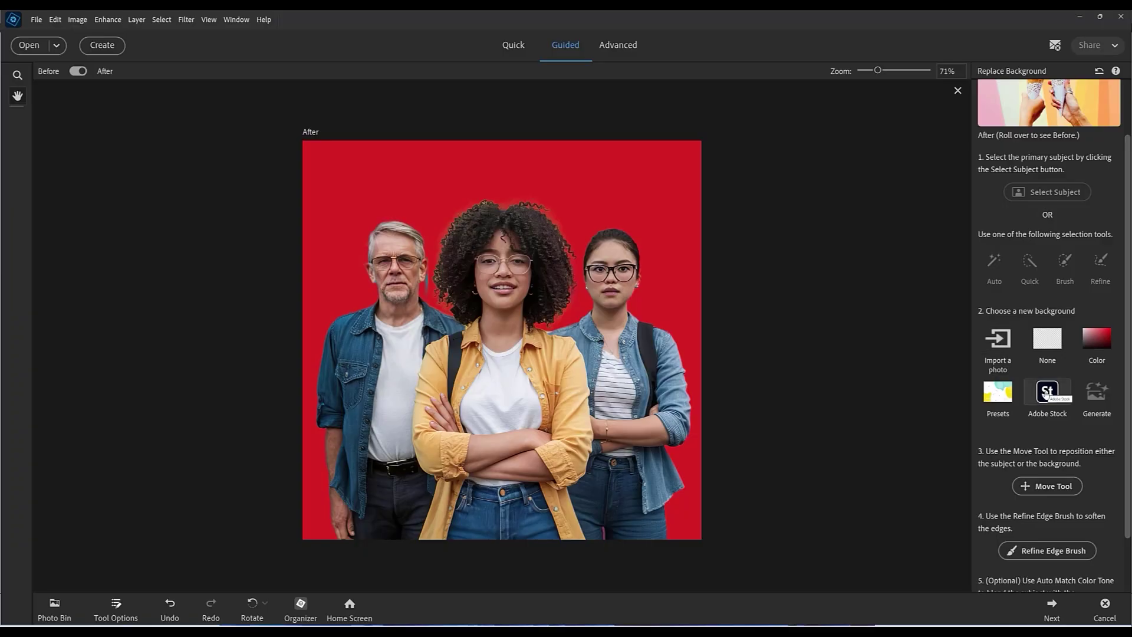
pyautogui.click(1099, 396)
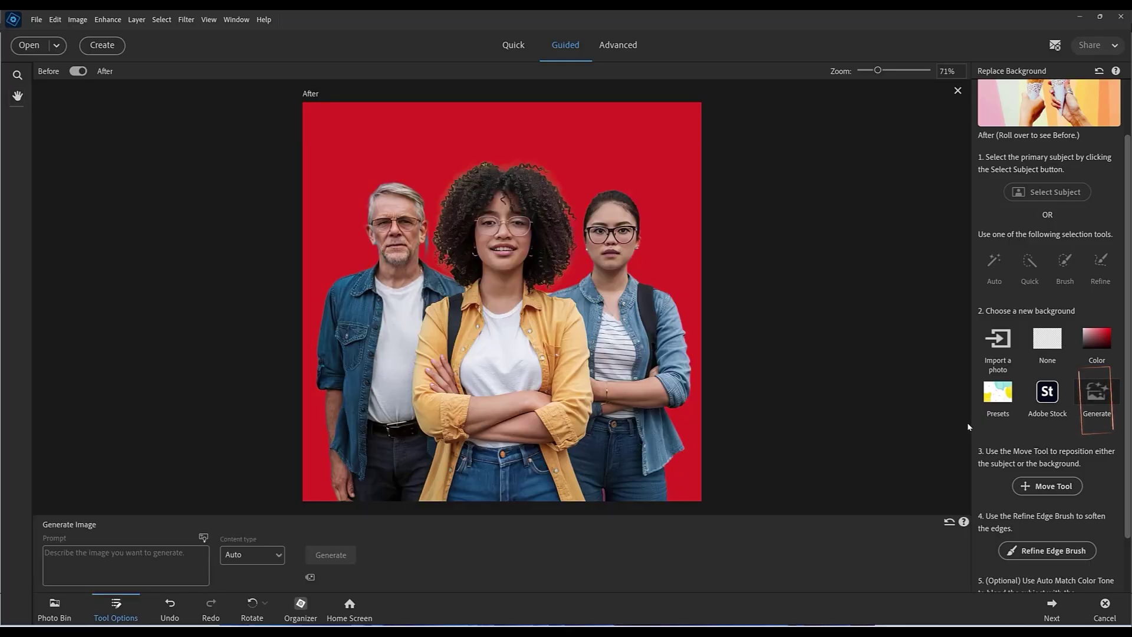
# Generate AI backgrounds from the prompt 'Bamboo Trees'.
pyautogui.click(145, 561)
pyautogui.write('Bamboo ')
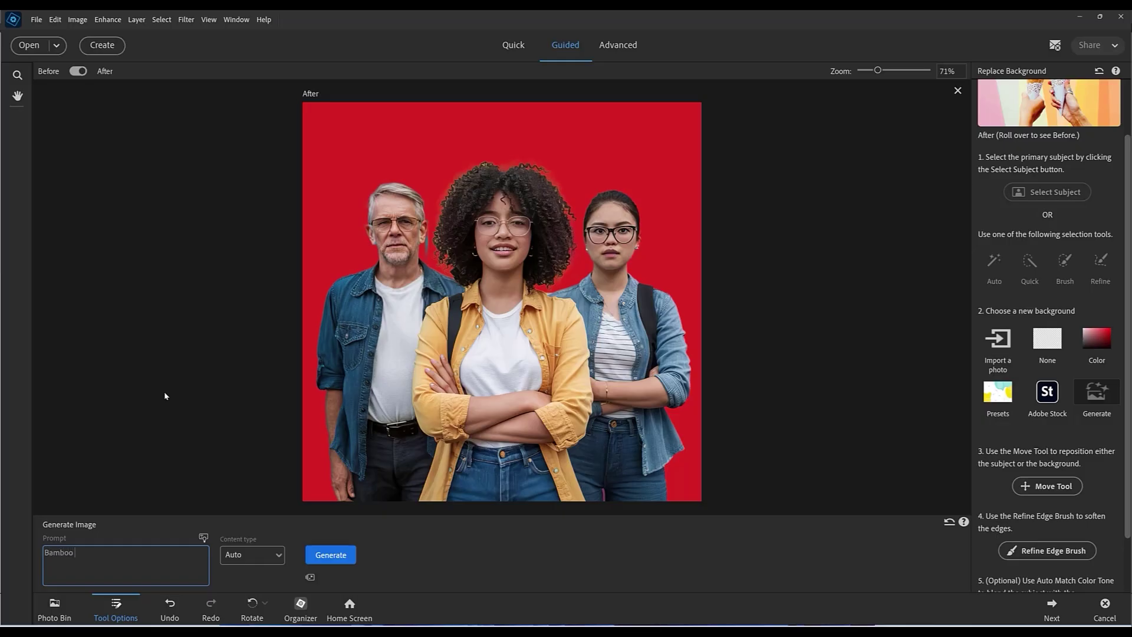
pyautogui.write('Trees')
pyautogui.click(332, 557)
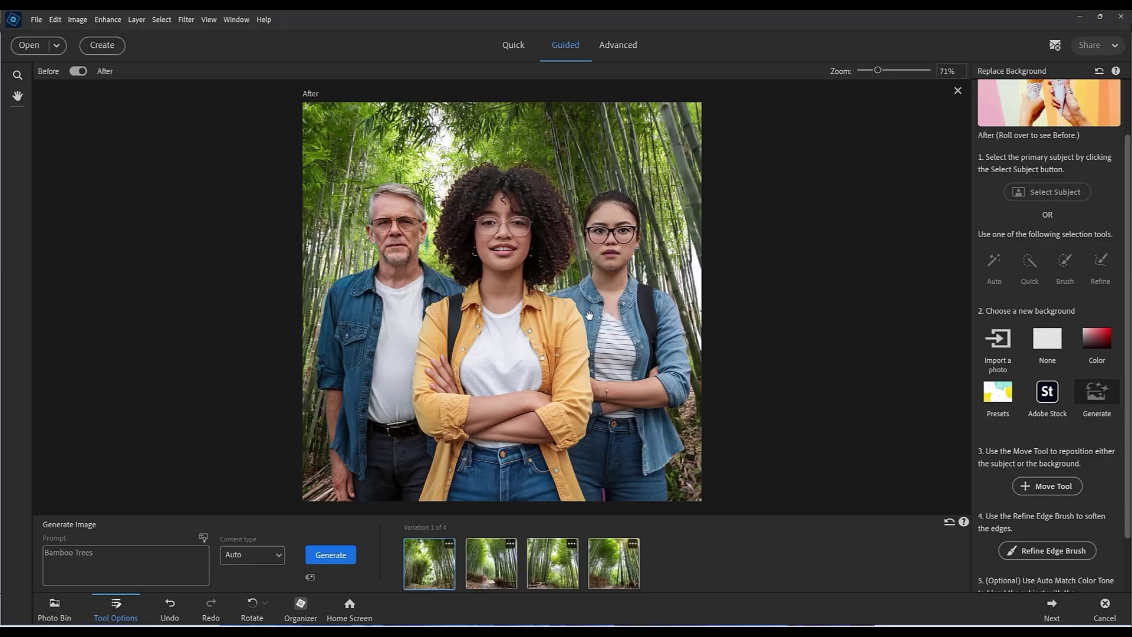
# Preview bamboo variations 2–4, keep the third, and return to the Guided gallery.
pyautogui.click(493, 563)
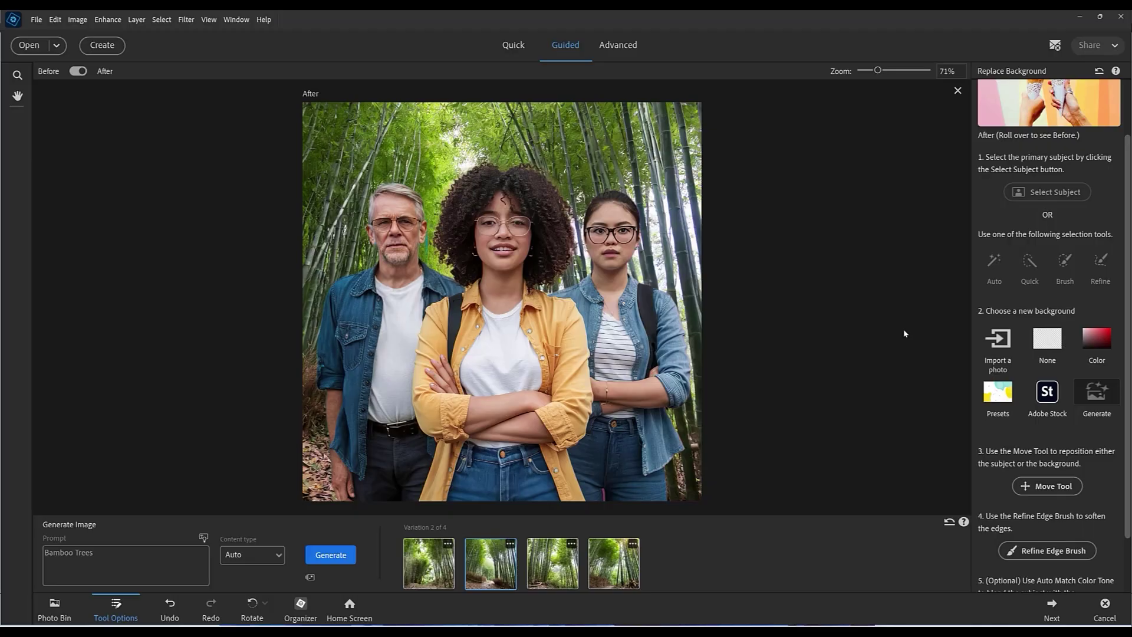
pyautogui.click(552, 564)
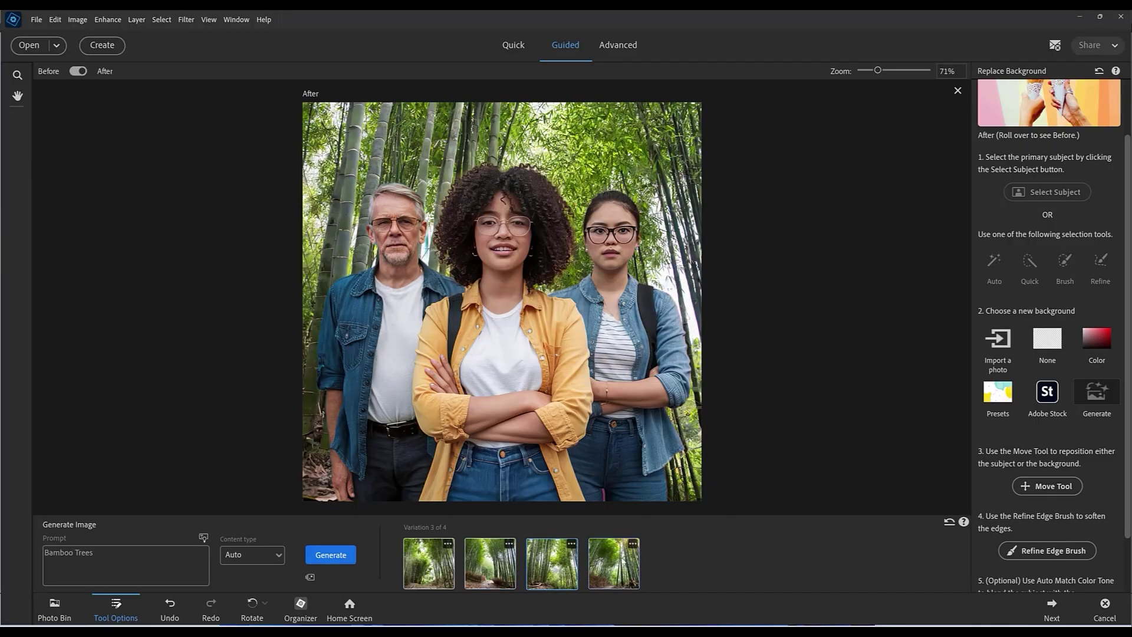
pyautogui.click(613, 563)
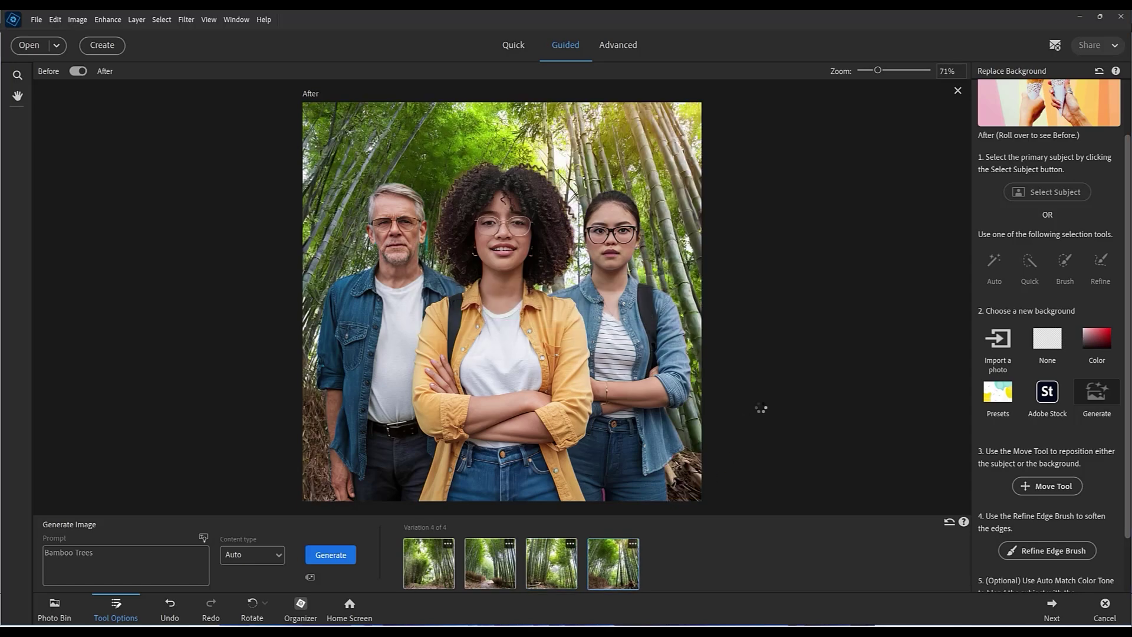
pyautogui.click(554, 569)
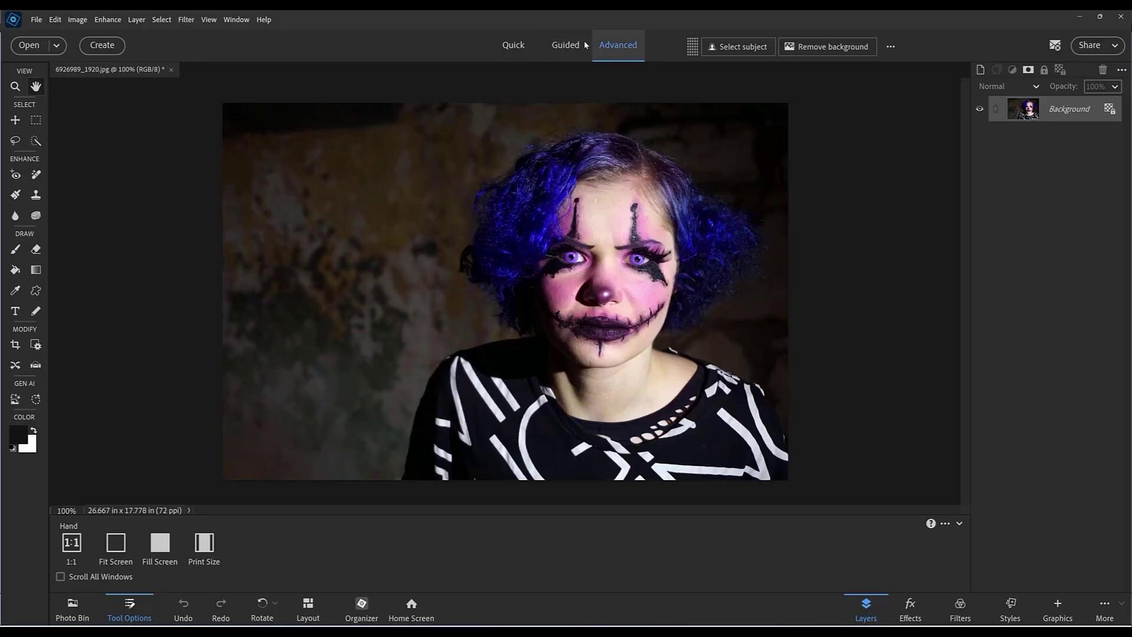
pyautogui.click(567, 46)
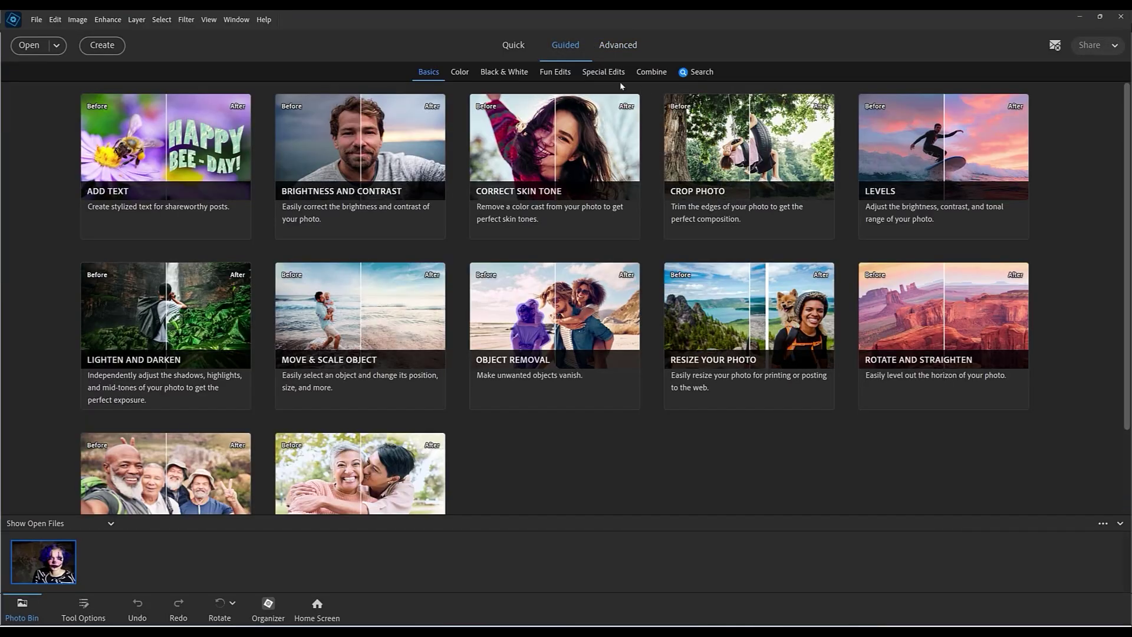
# Start Special Edits > Replace Background on the clown portrait and auto-select the person as subject.
pyautogui.click(601, 73)
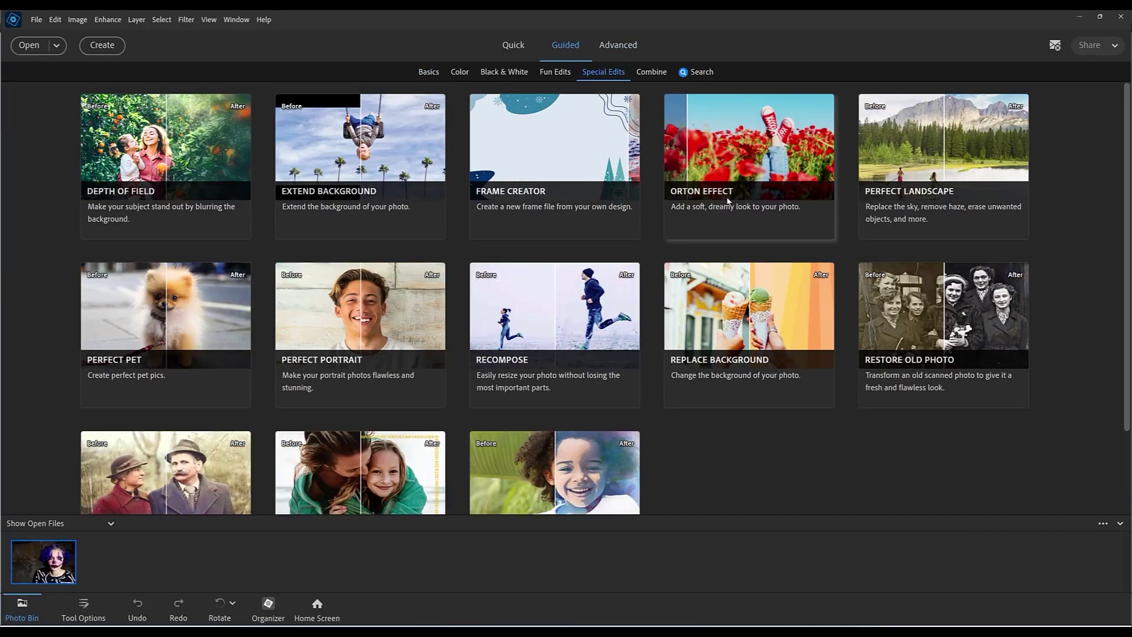
pyautogui.click(743, 333)
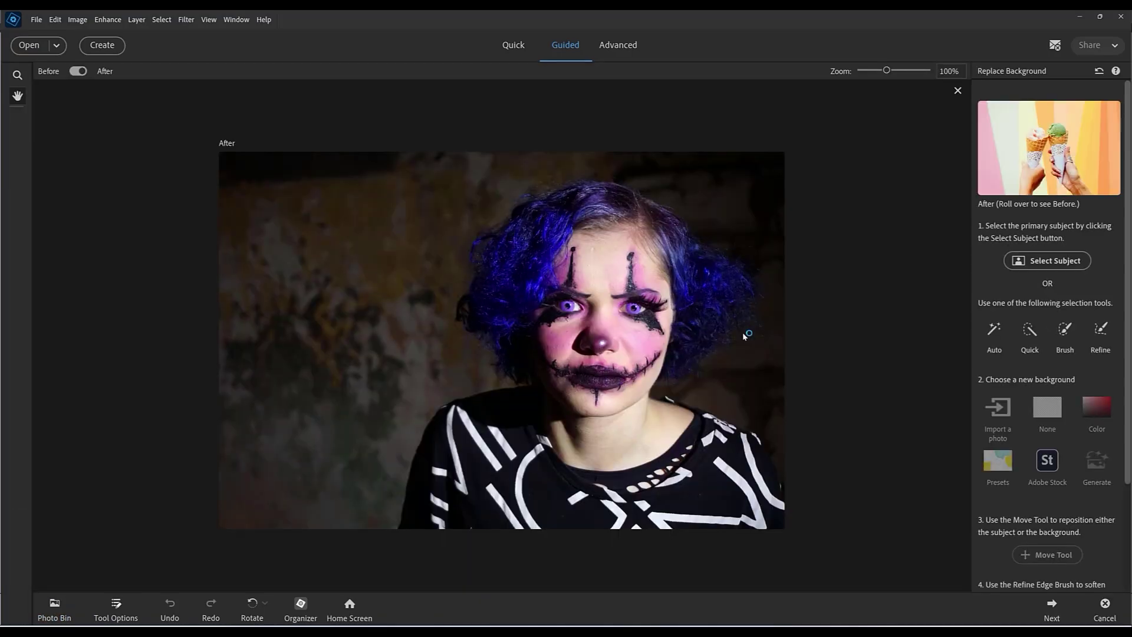
pyautogui.click(1066, 262)
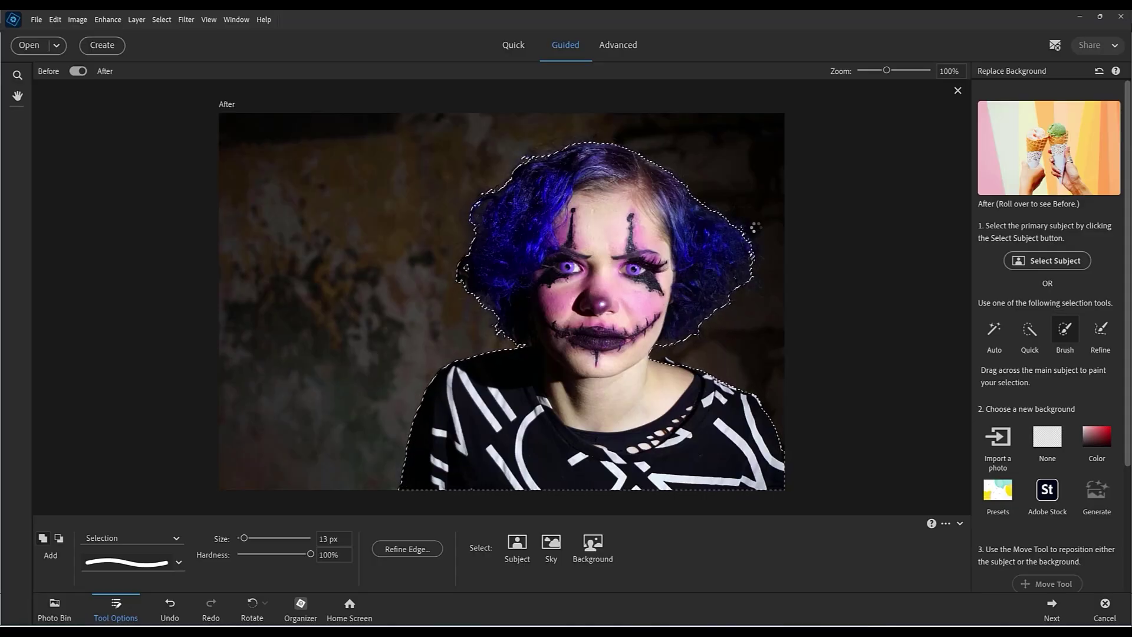
# Generate backgrounds from the prompt 'A dark gloomy sky with bats and a witch flying on a broomstick'.
pyautogui.click(1097, 493)
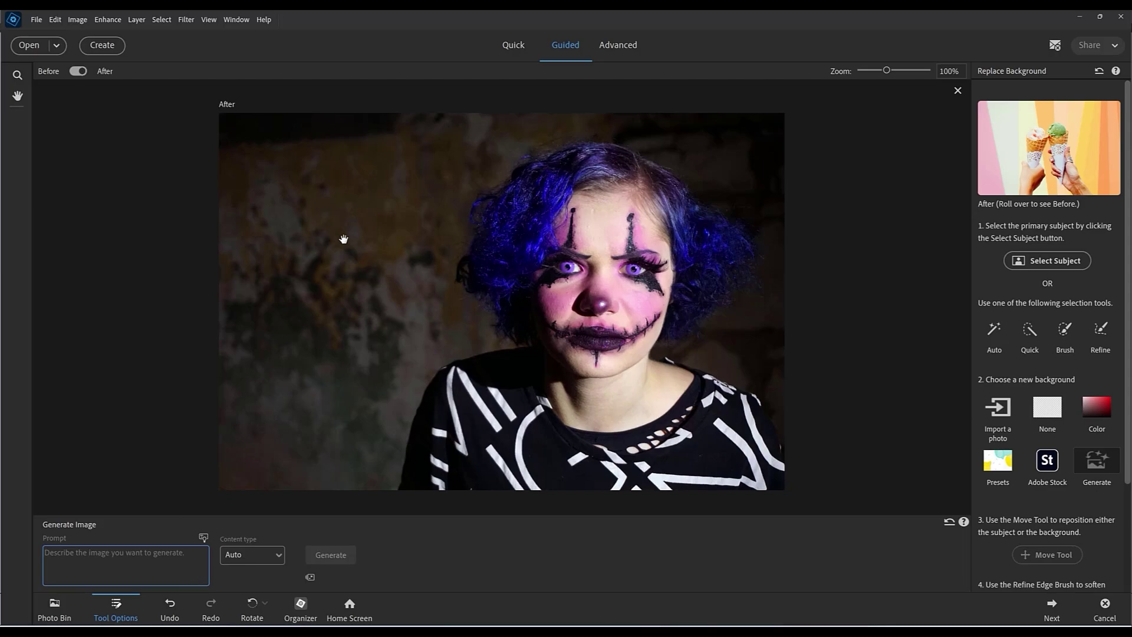
pyautogui.write('A')
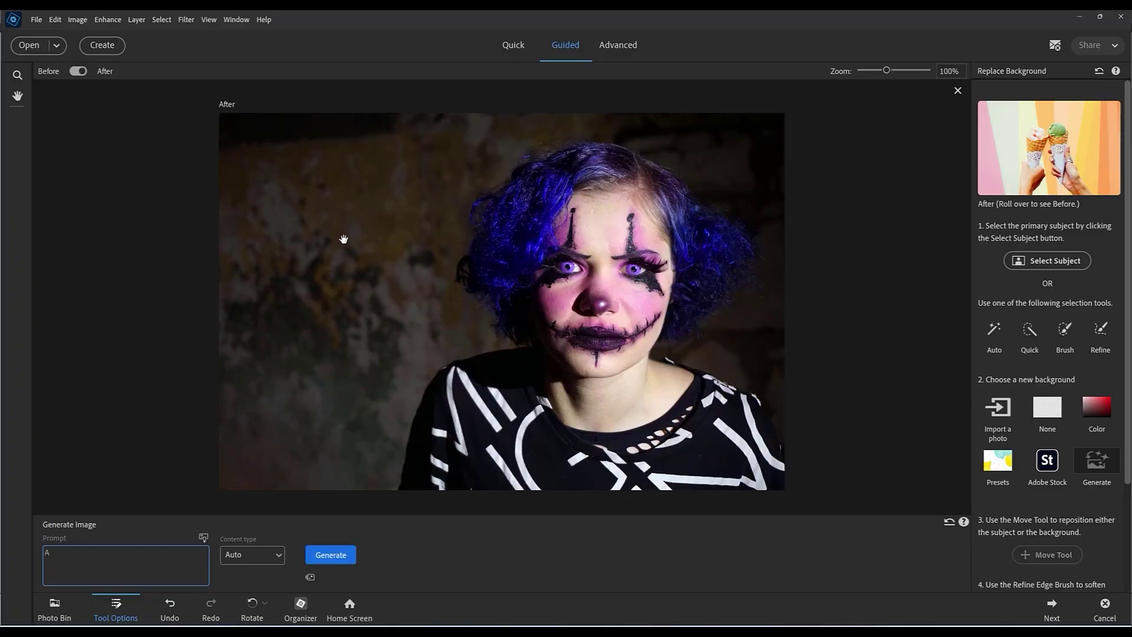
pyautogui.write(' dark glooomy sky')
pyautogui.click(88, 552)
pyautogui.press('BackSpace')
pyautogui.write('with bats and a witch flying on a broo')
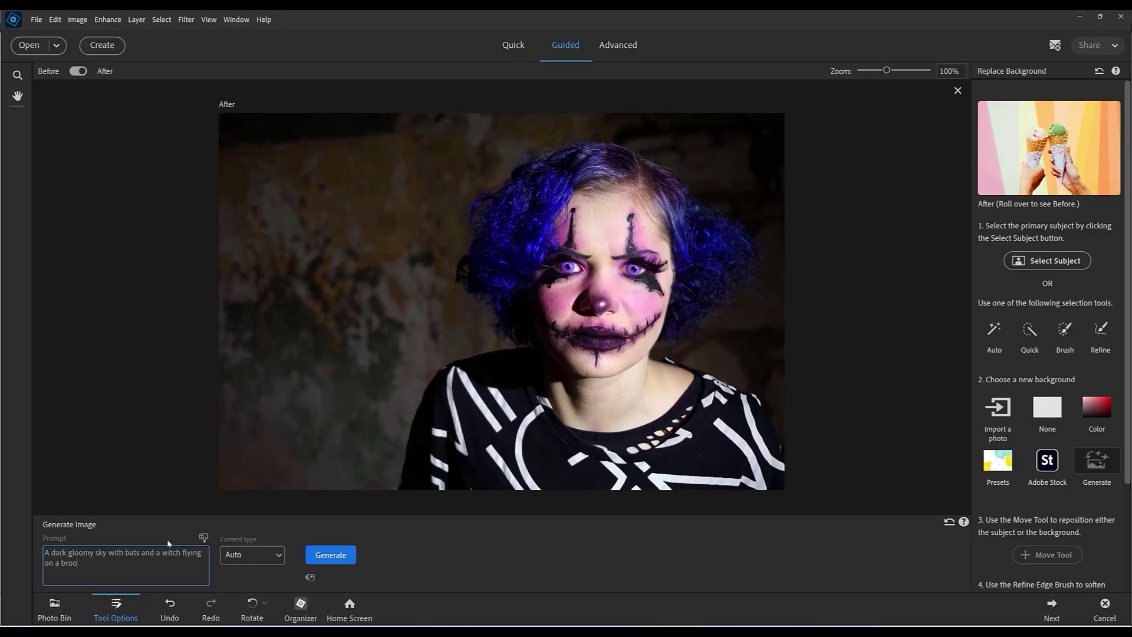
pyautogui.write('mstick')
pyautogui.click(333, 560)
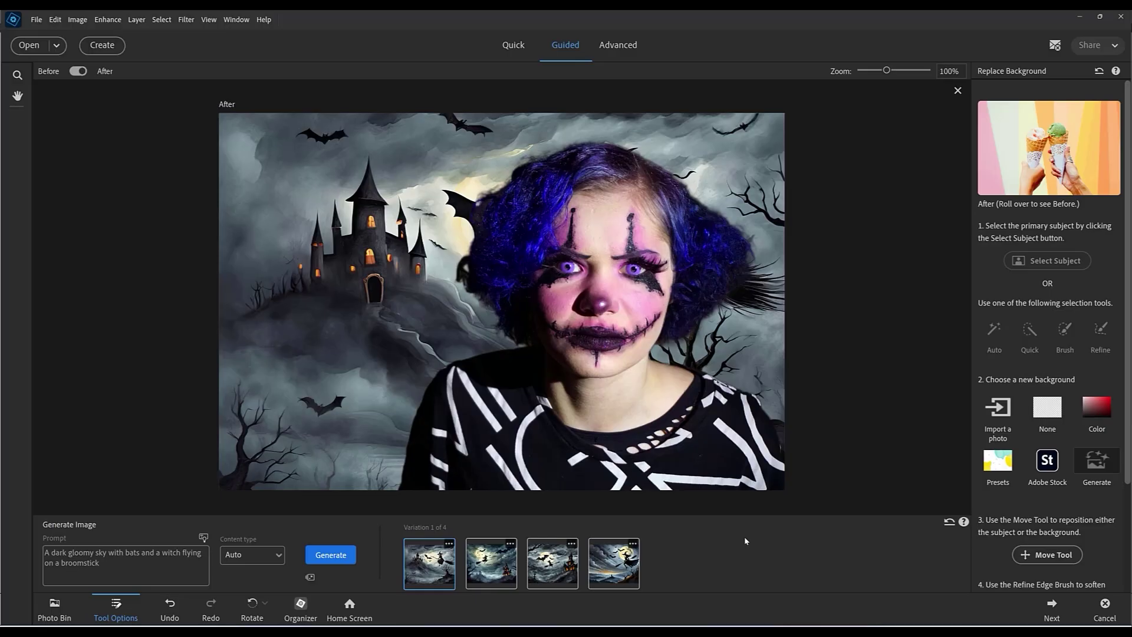
# Preview generated variations 2, 3 and 4, then settle on the second, witch-on-broomstick one.
pyautogui.click(488, 564)
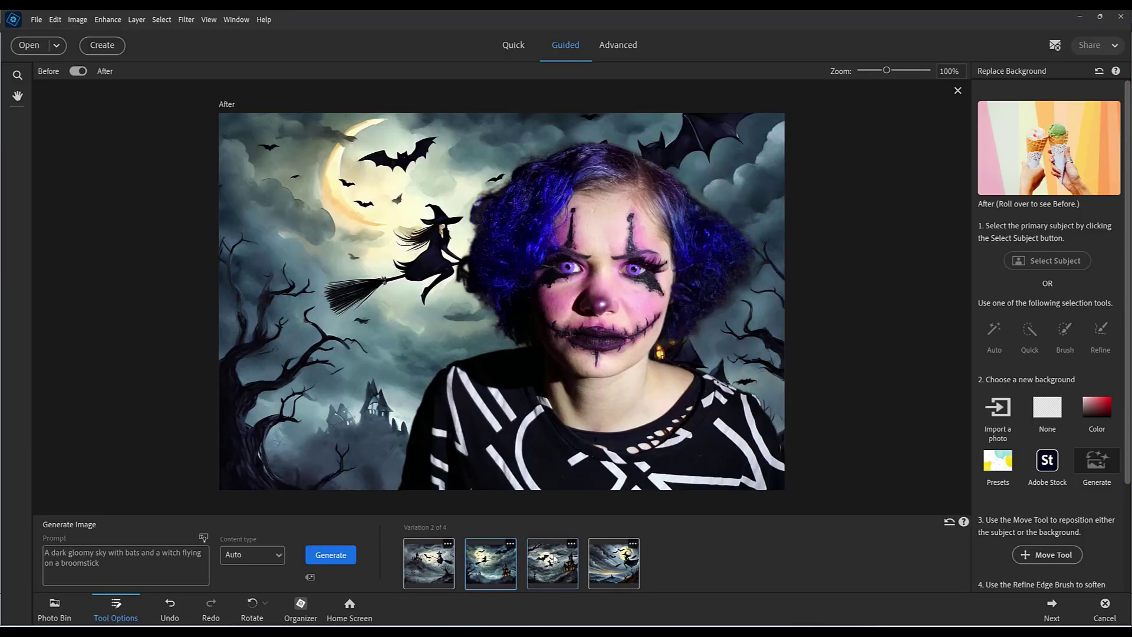
pyautogui.click(552, 563)
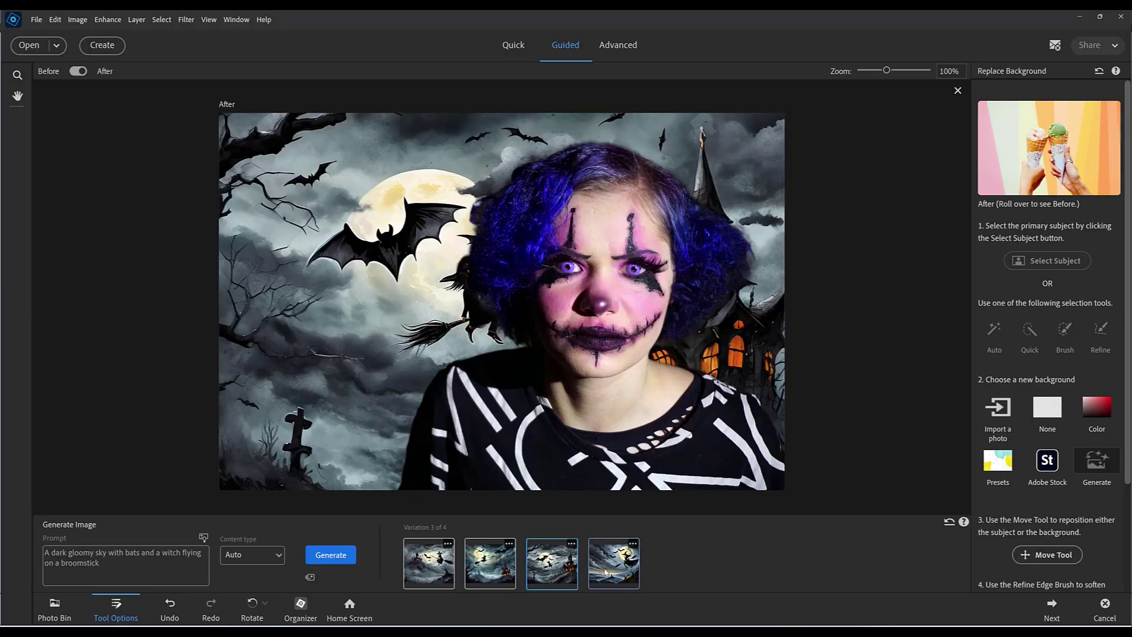
pyautogui.click(607, 569)
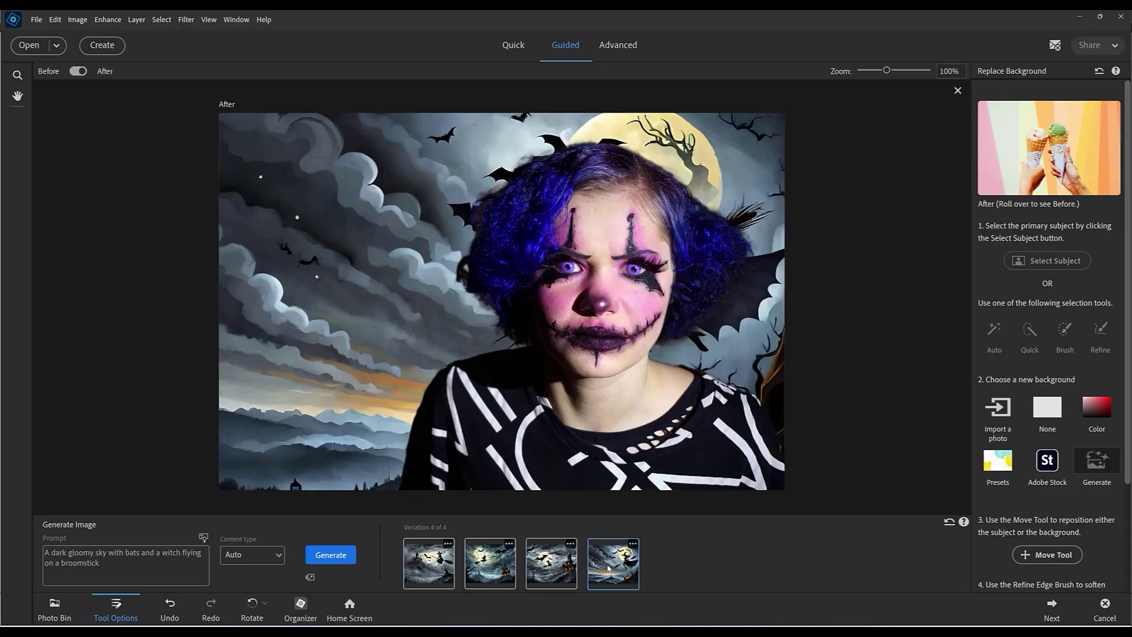
pyautogui.click(508, 561)
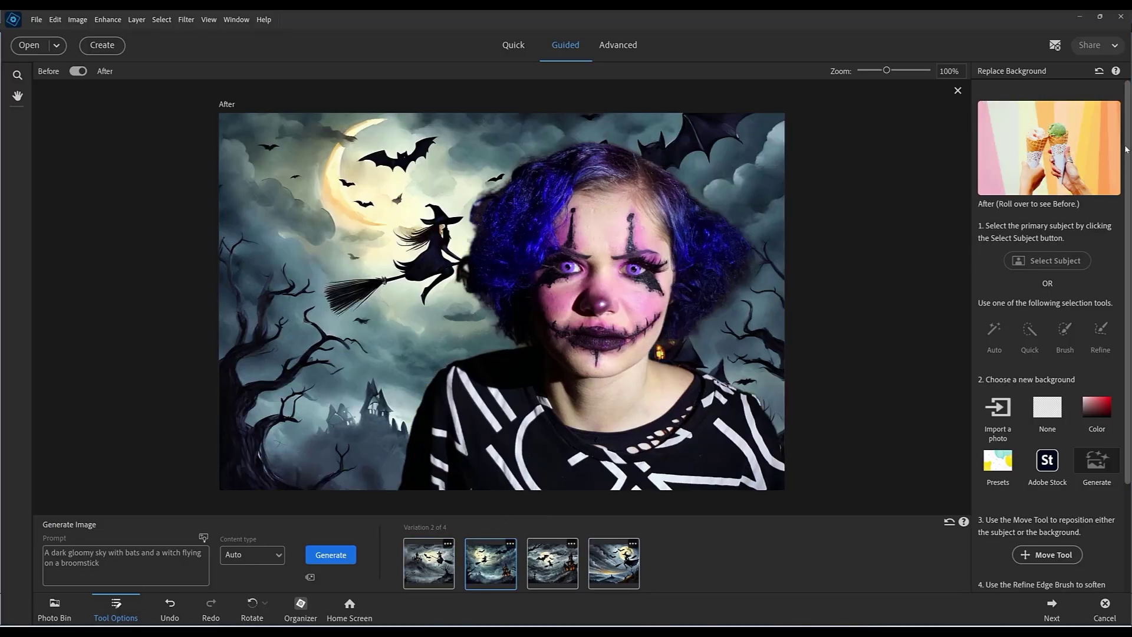
pyautogui.scroll(-1, 1126, 147)
# Scale the clown-faced subject down, move her lower and left, and commit the transform.
pyautogui.scroll(-1, 1050, 330)
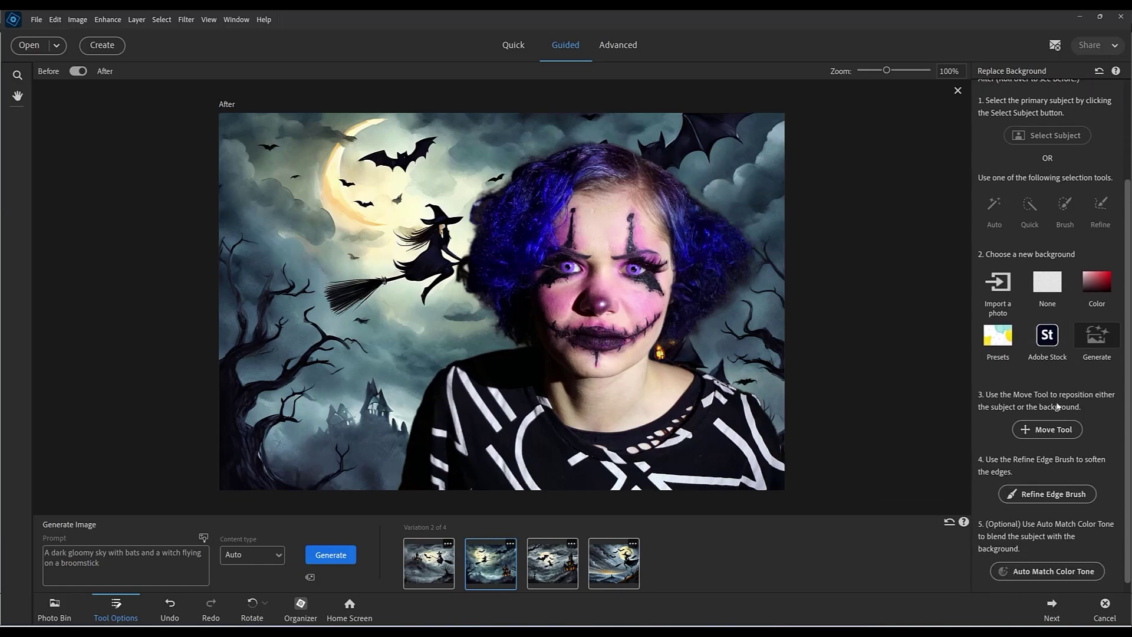
pyautogui.click(1065, 431)
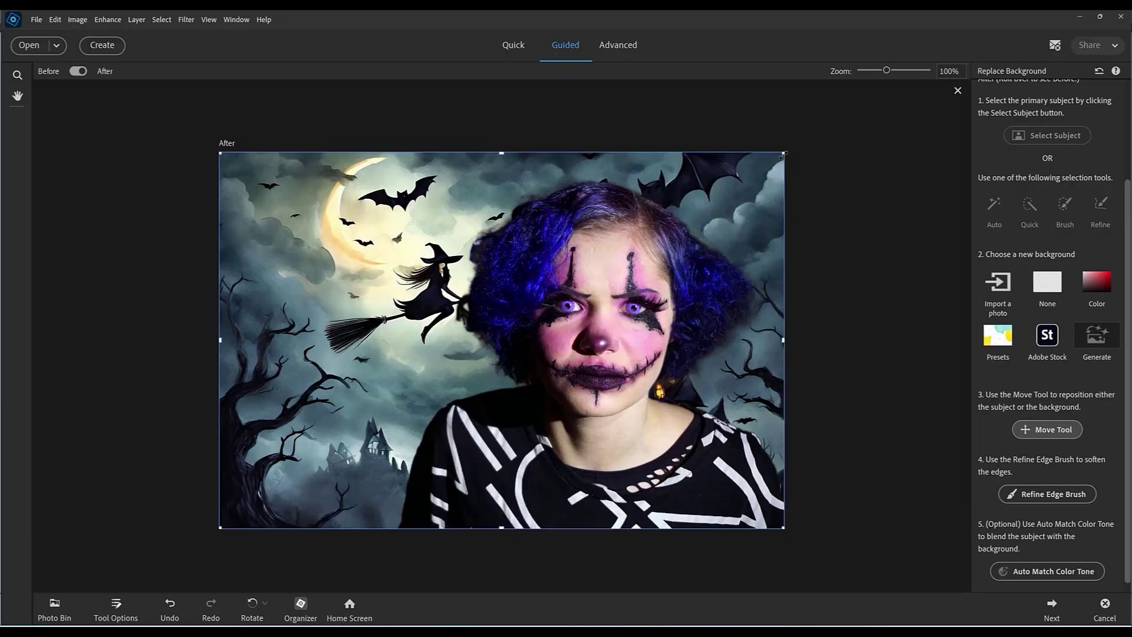
pyautogui.moveTo(781, 155); pyautogui.dragTo(722, 237)
pyautogui.moveTo(610, 312); pyautogui.dragTo(589, 386)
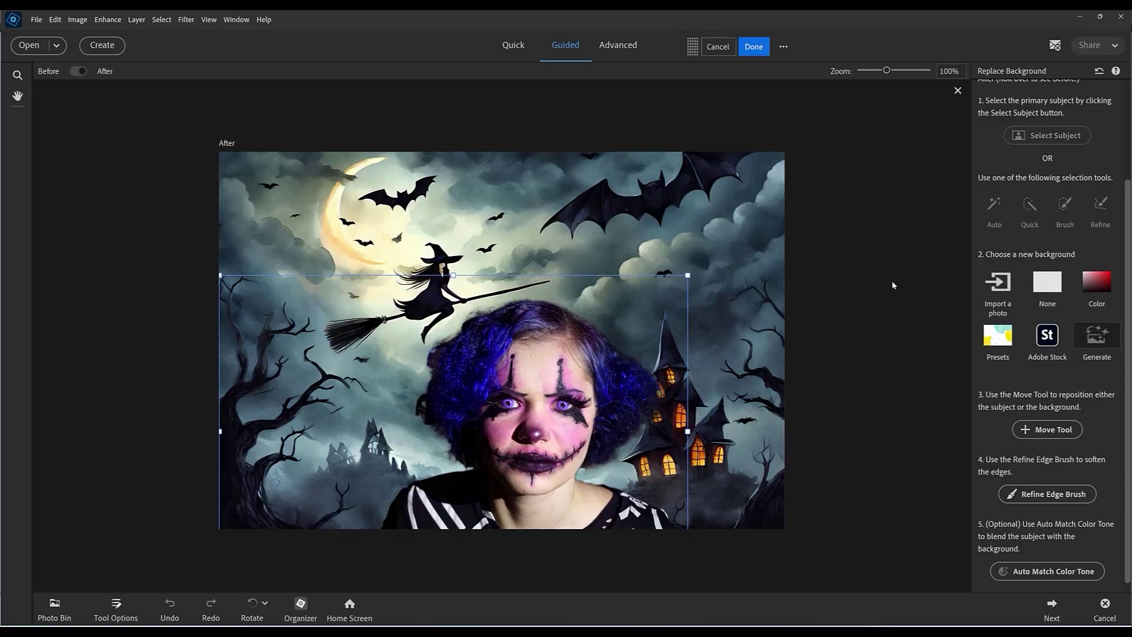
pyautogui.press('Return')
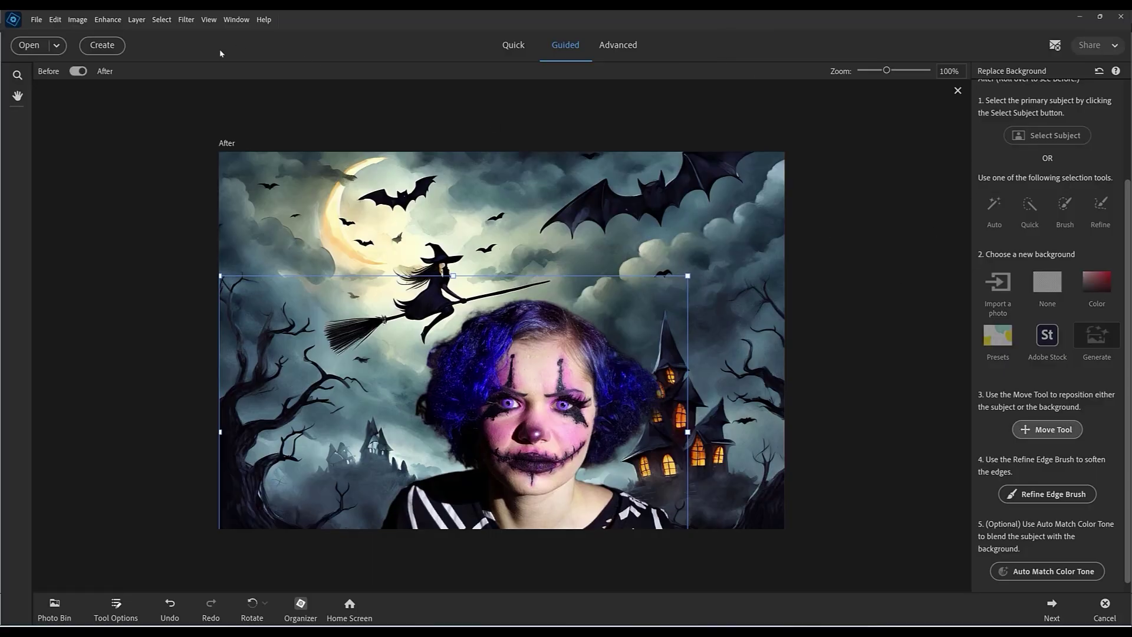
pyautogui.click(18, 96)
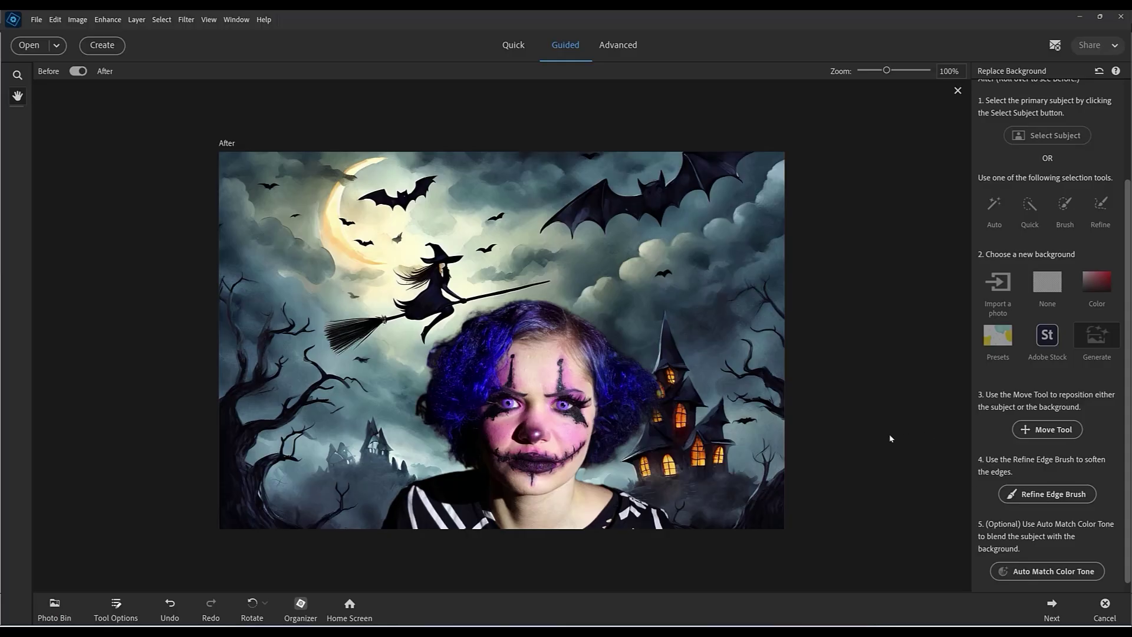
# Advance the Replace Background guide to its final step with Next.
pyautogui.click(1059, 599)
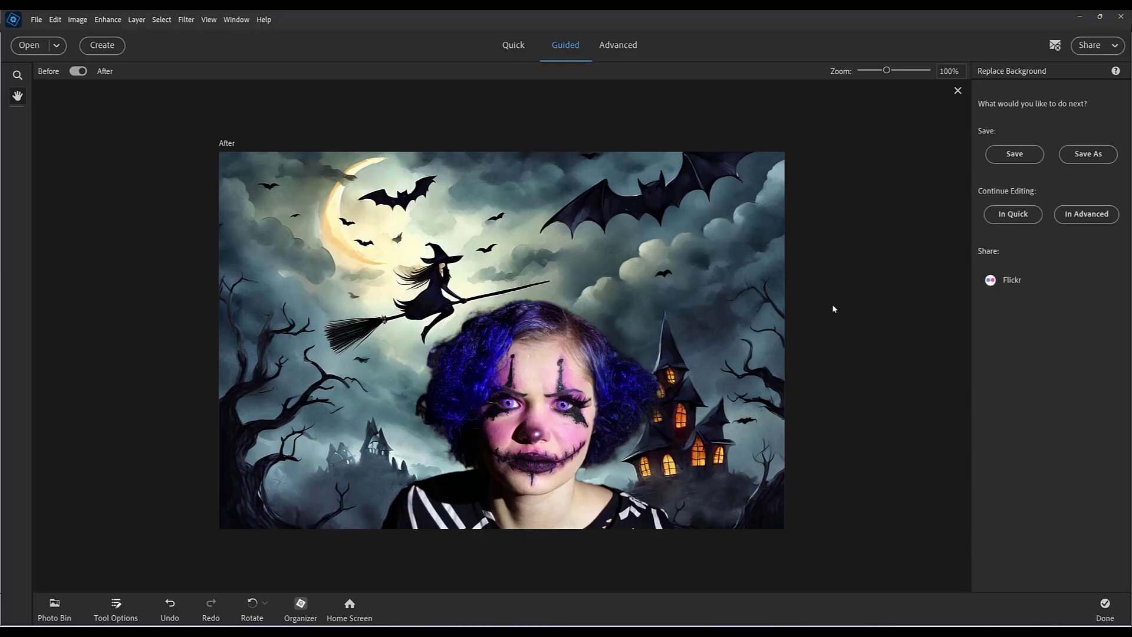
# Continue in Advanced mode and add a Brightness/Contrast 1 adjustment layer at brightness 0 and contrast 0.
pyautogui.click(1086, 221)
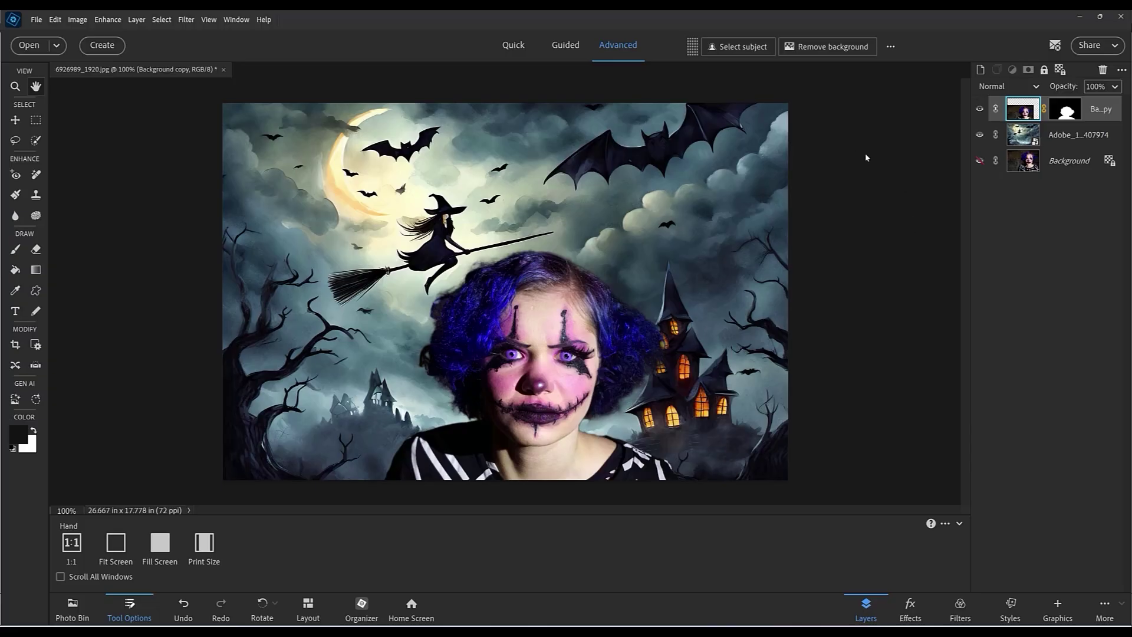
pyautogui.click(141, 20)
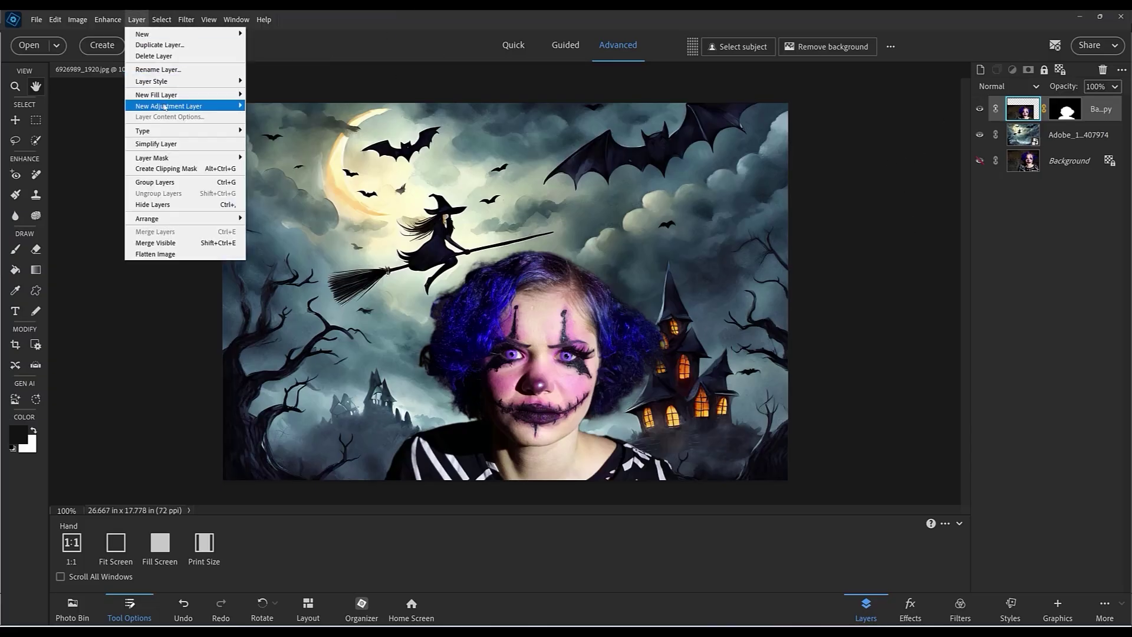
pyautogui.moveTo(168, 107)
pyautogui.click(306, 117)
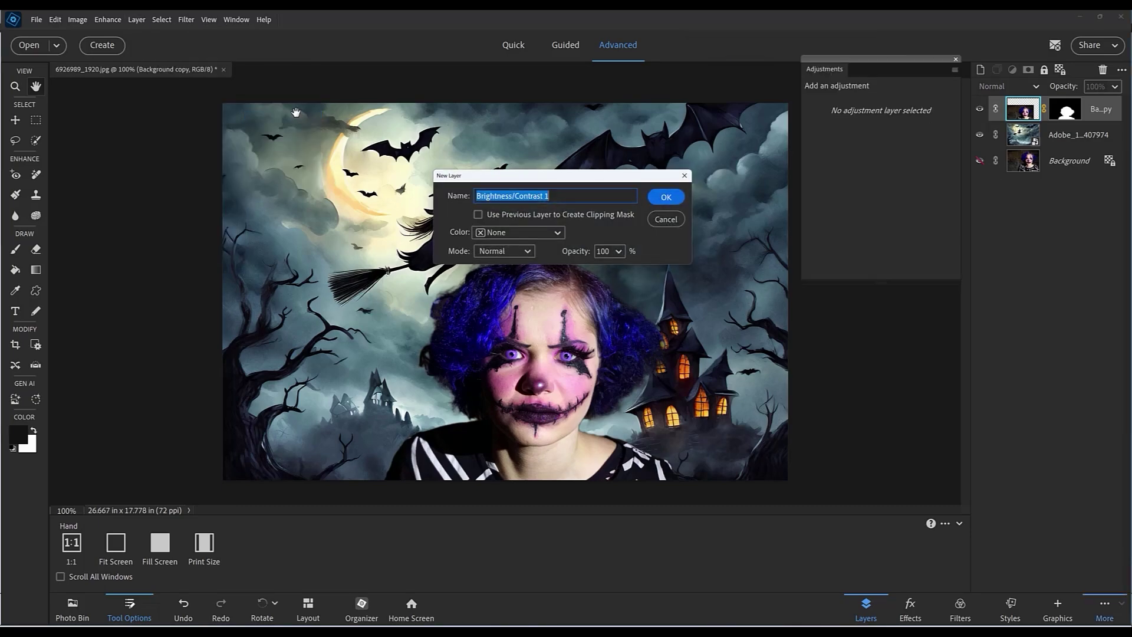
pyautogui.click(670, 201)
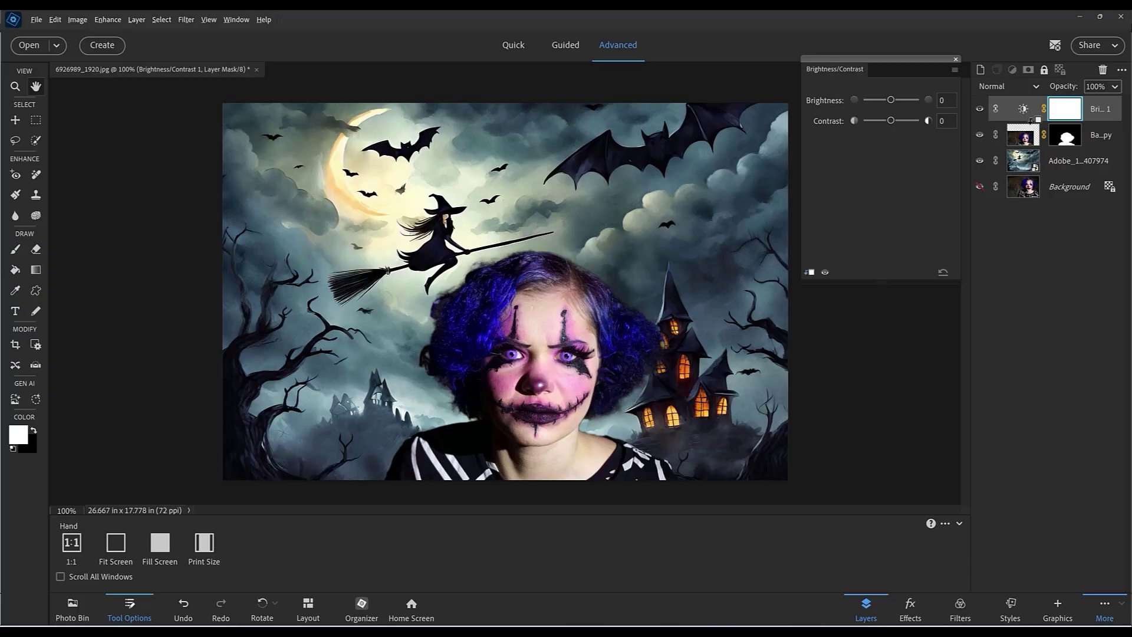
# Clip Brightness/Contrast 1 to the subject layer and lower its brightness to -64.
pyautogui.keyDown('alt'); pyautogui.click(1031, 121); pyautogui.keyUp('alt')
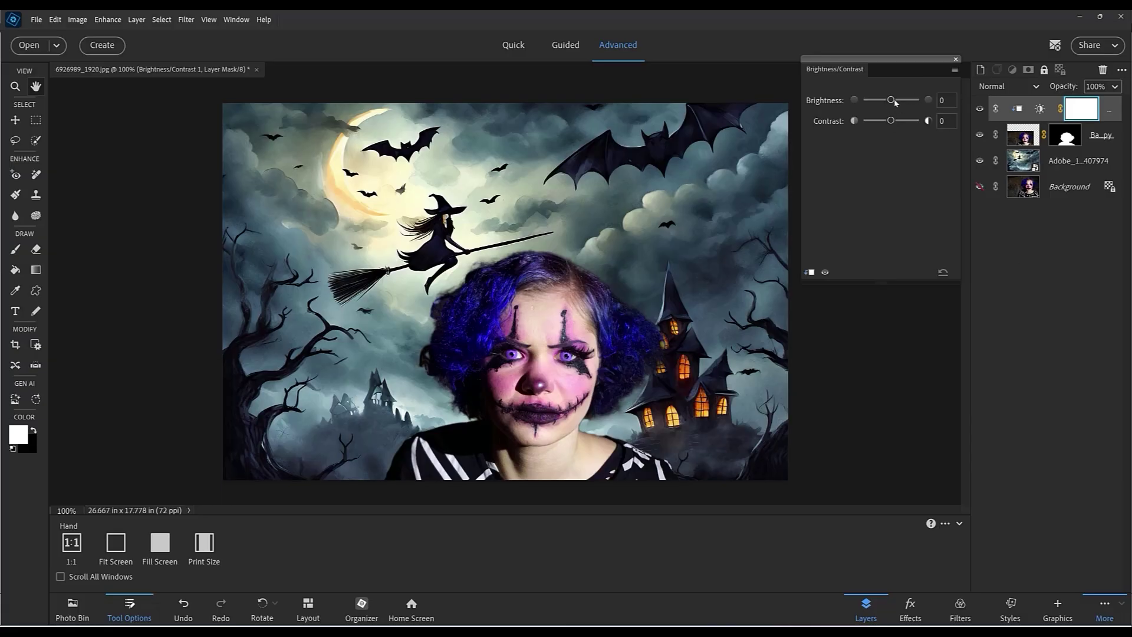
pyautogui.moveTo(893, 102); pyautogui.dragTo(884, 104)
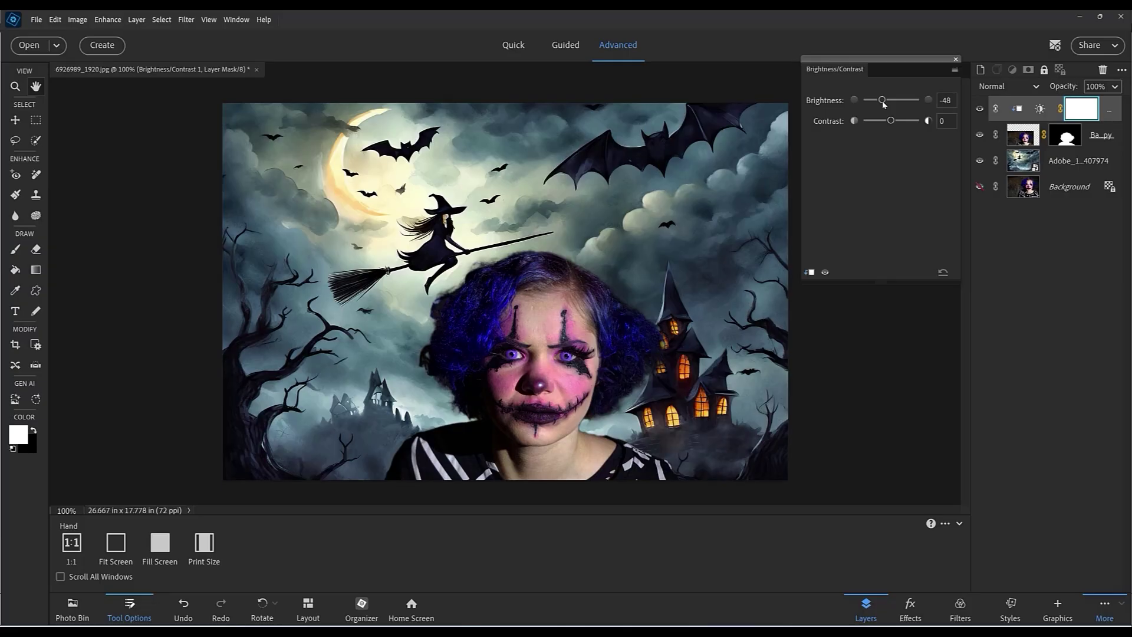
pyautogui.moveTo(884, 104); pyautogui.dragTo(881, 108)
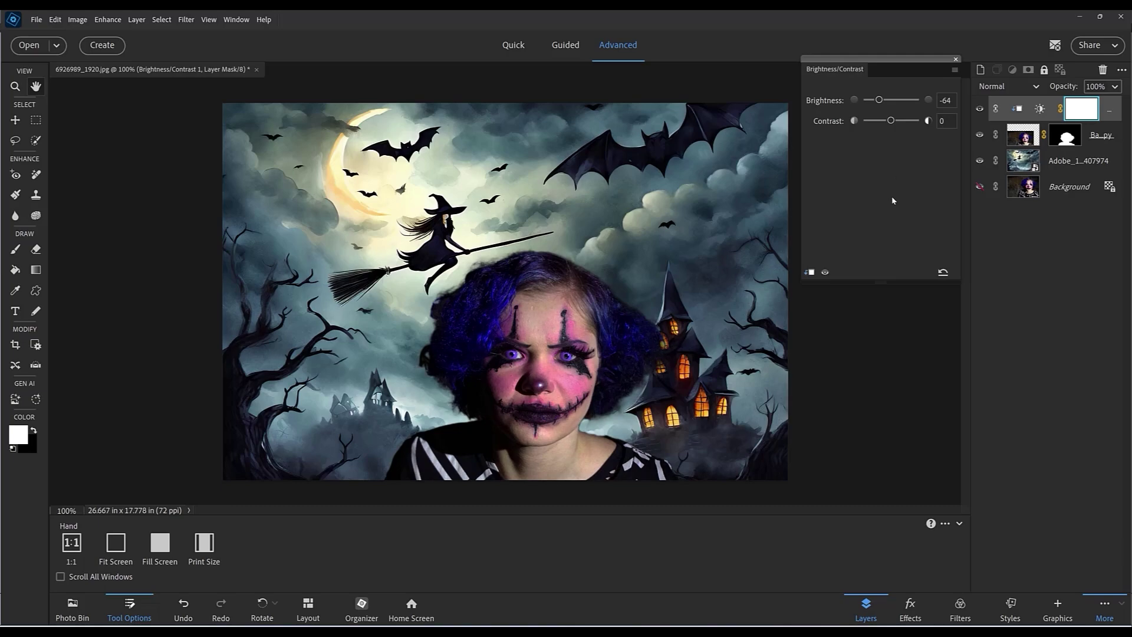
pyautogui.click(957, 59)
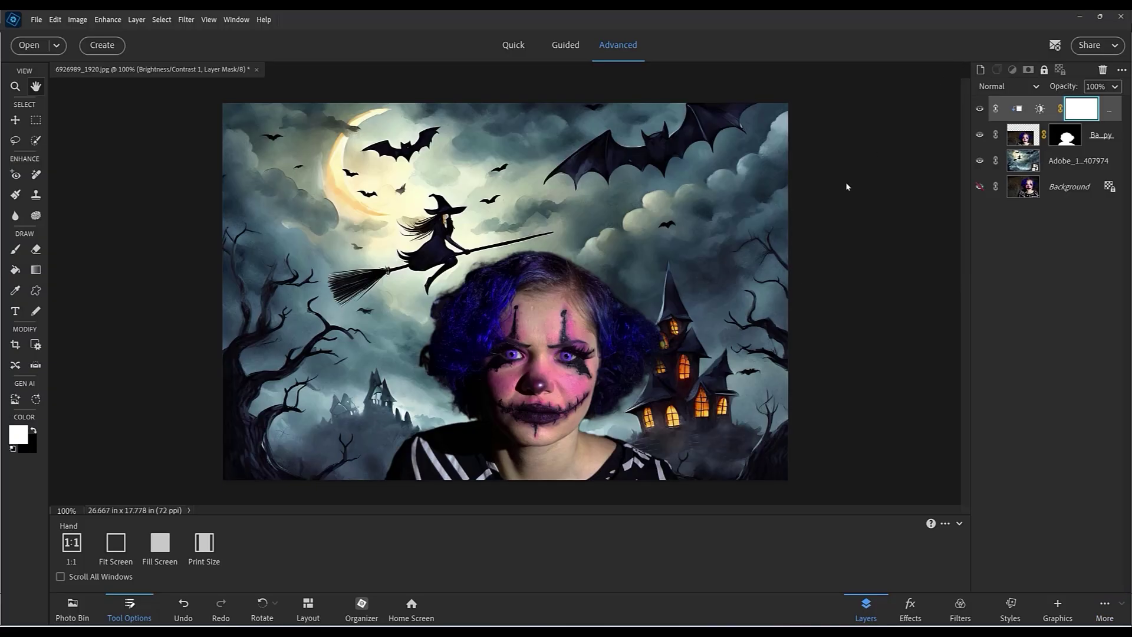
# Add a Levels 1 adjustment layer above the generated Halloween background layer.
pyautogui.click(1068, 163)
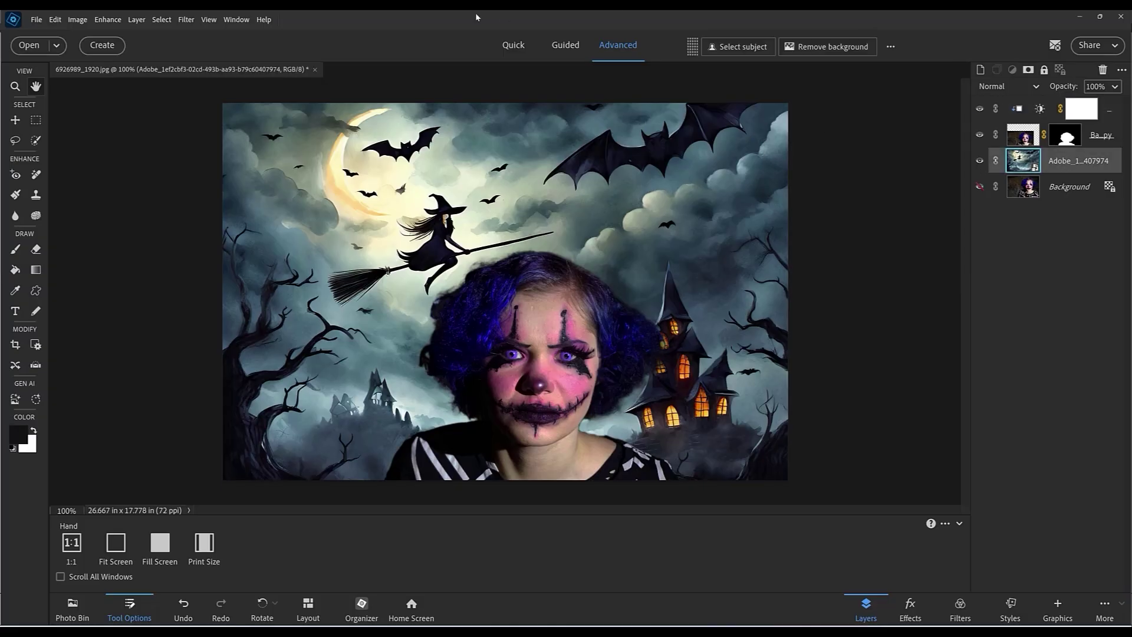
pyautogui.click(136, 20)
pyautogui.moveTo(161, 108)
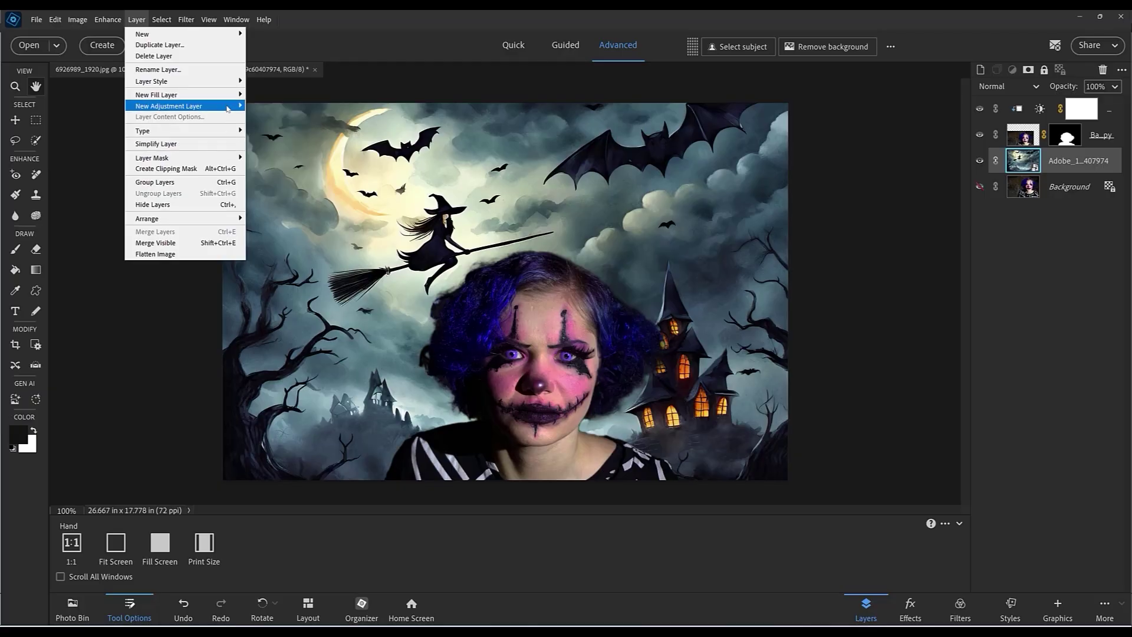
pyautogui.click(277, 105)
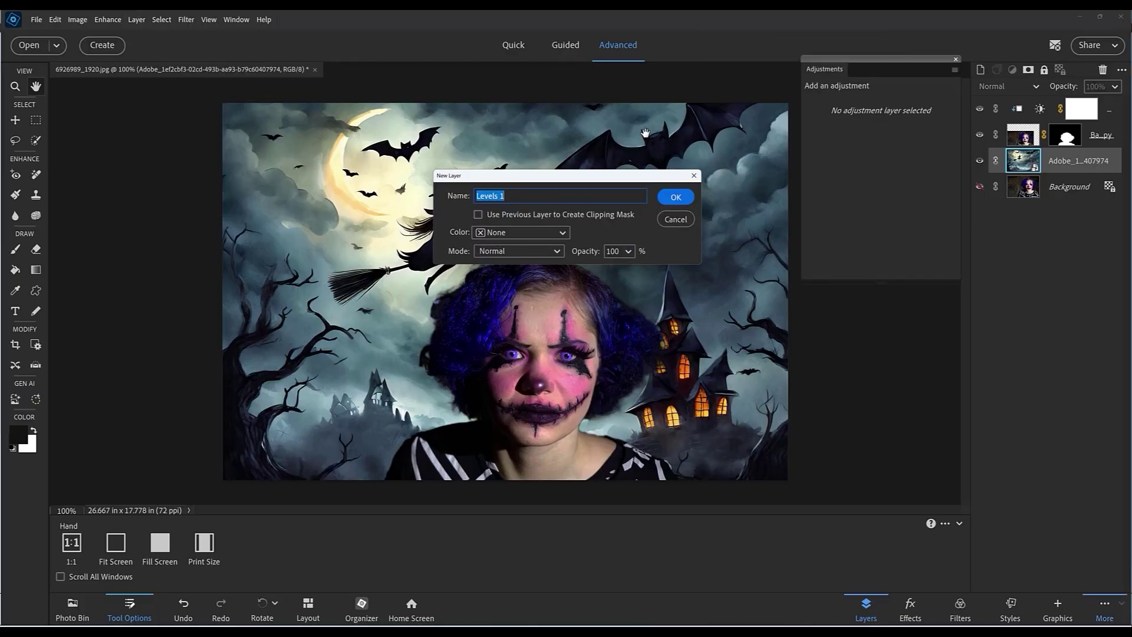
pyautogui.click(682, 201)
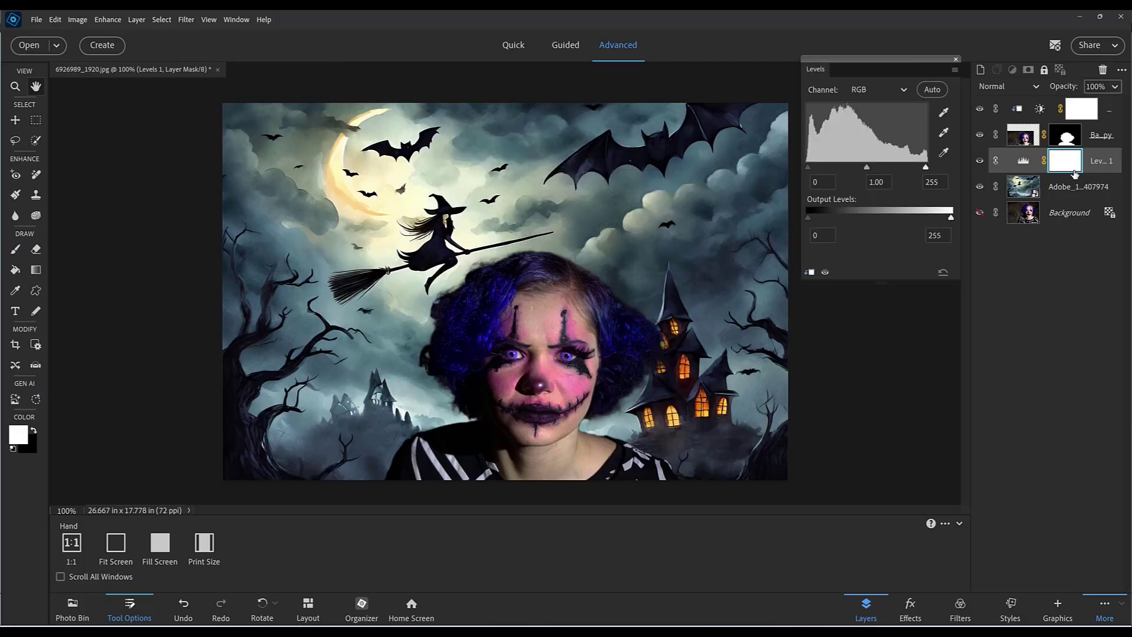
# Clip Levels 1 to the witch-and-bats background and set its midtone input to 0.48.
pyautogui.keyDown('alt'); pyautogui.click(1044, 171); pyautogui.keyUp('alt')
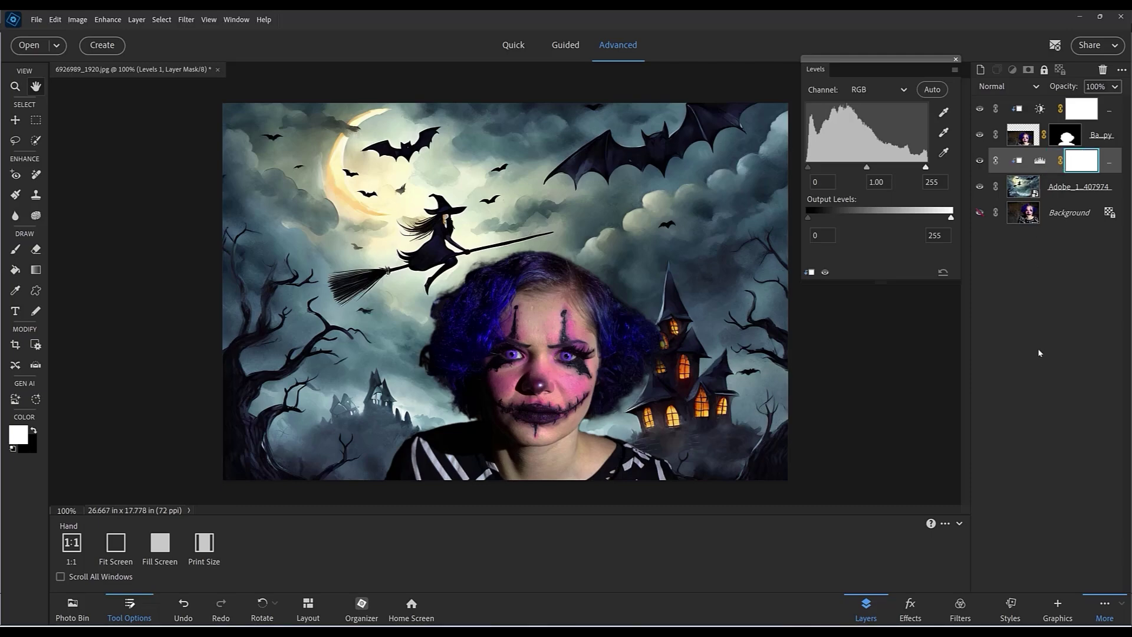
pyautogui.moveTo(868, 168); pyautogui.dragTo(888, 167)
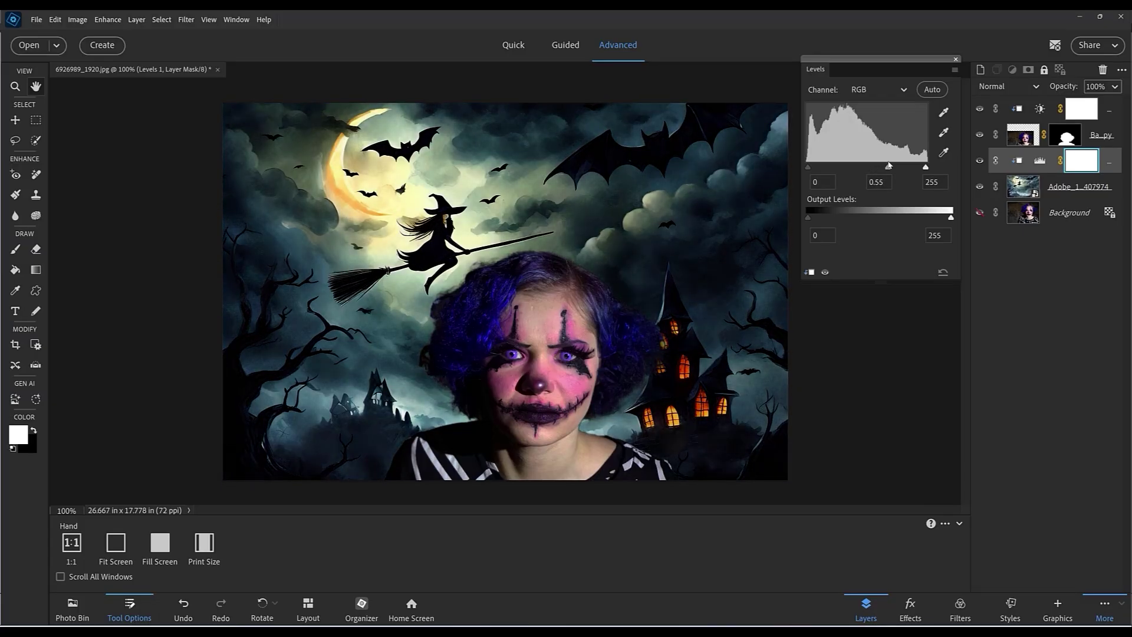
pyautogui.moveTo(889, 166); pyautogui.dragTo(892, 166)
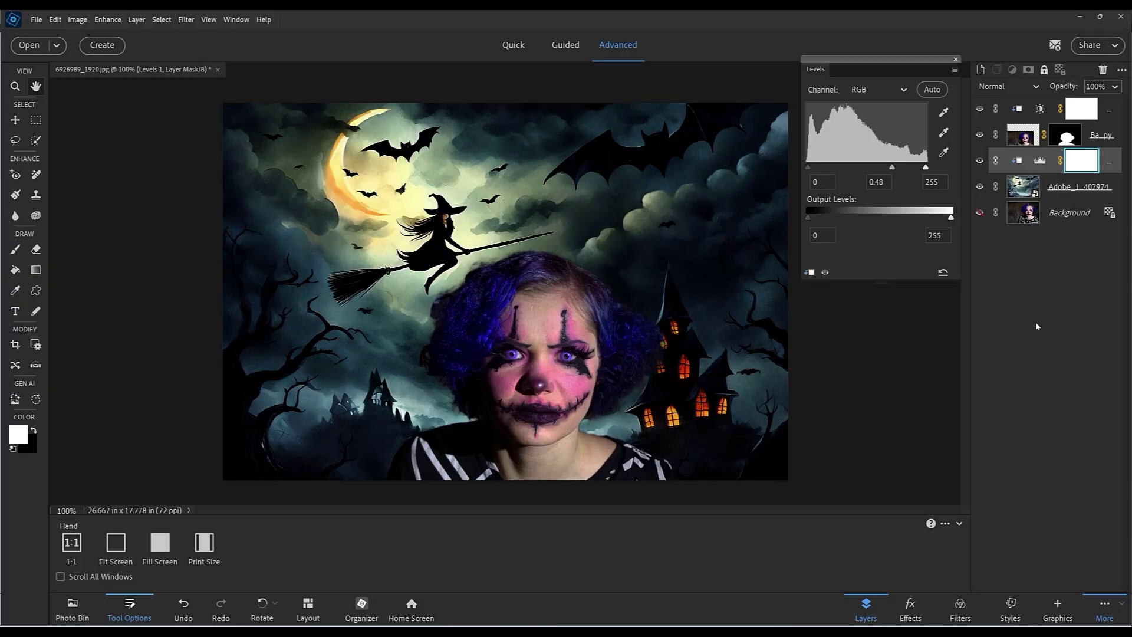